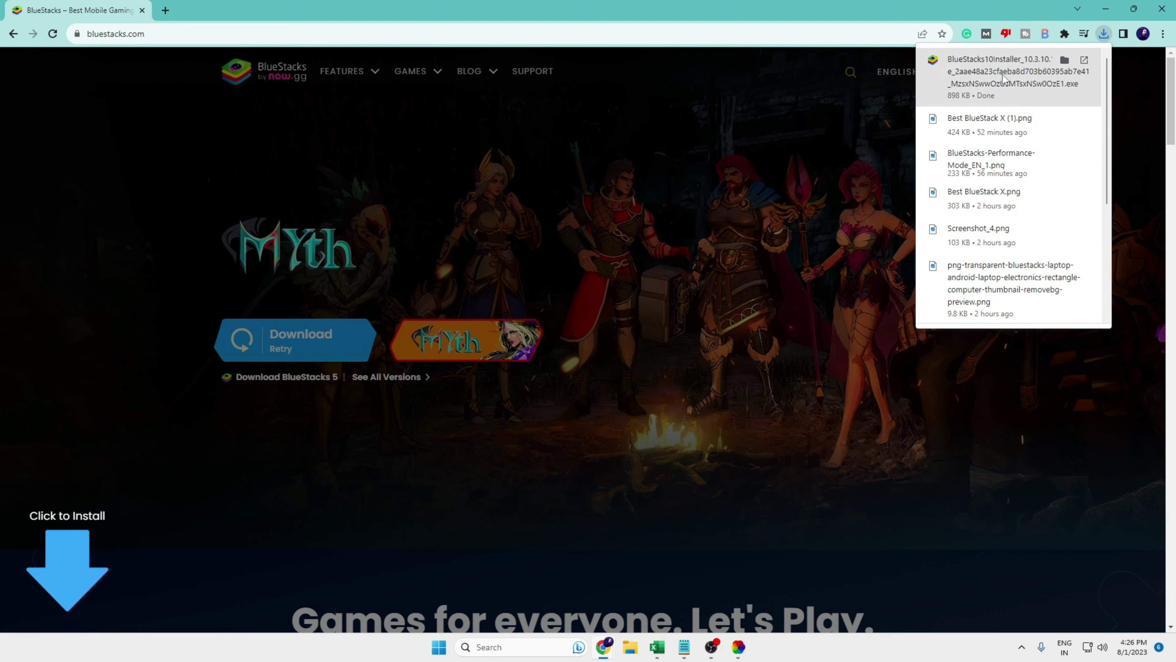
- Run the downloaded BlueStacks 10 installer, show the desktop and install BlueStacks with the default options
click(1003, 79)
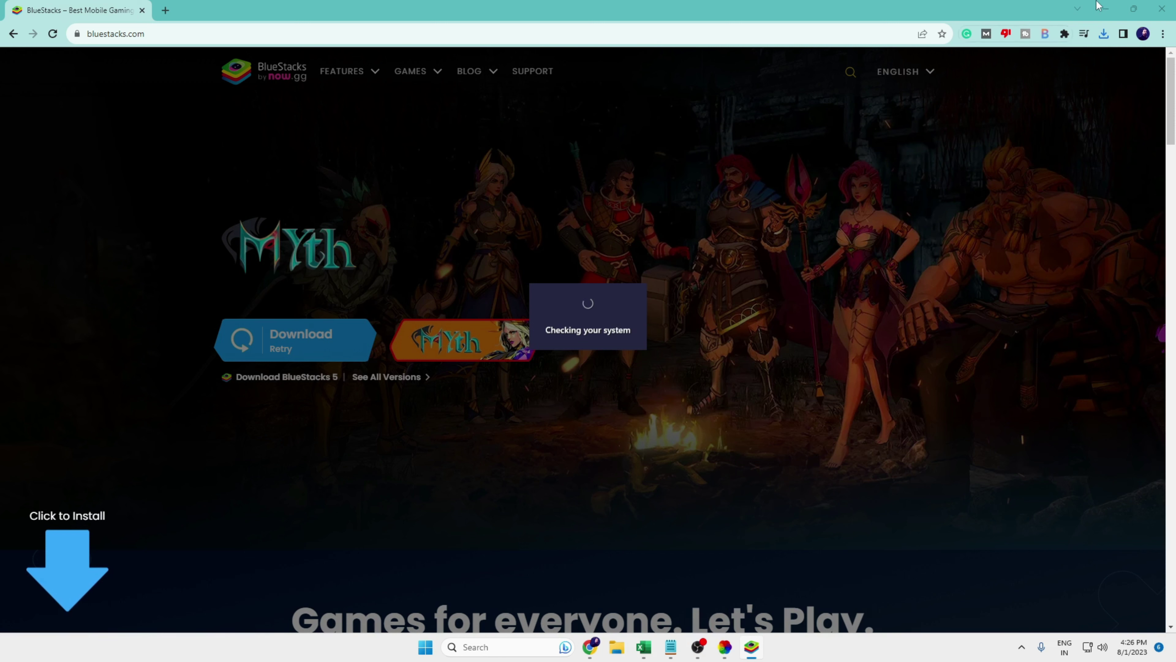
key(super+d)
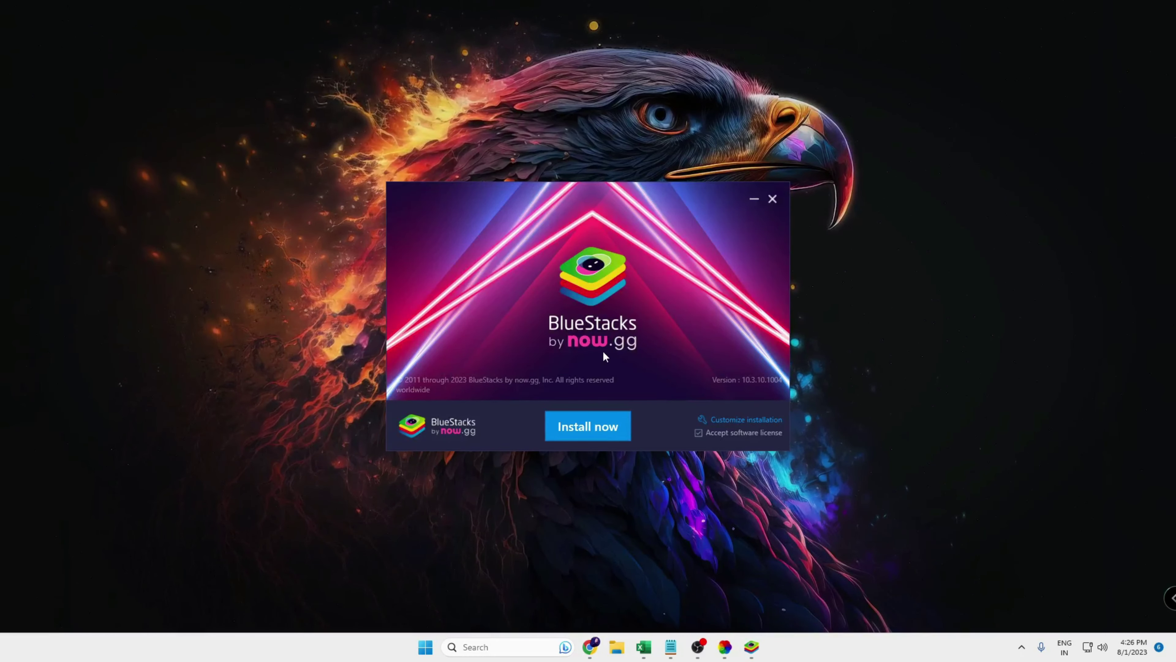
click(608, 433)
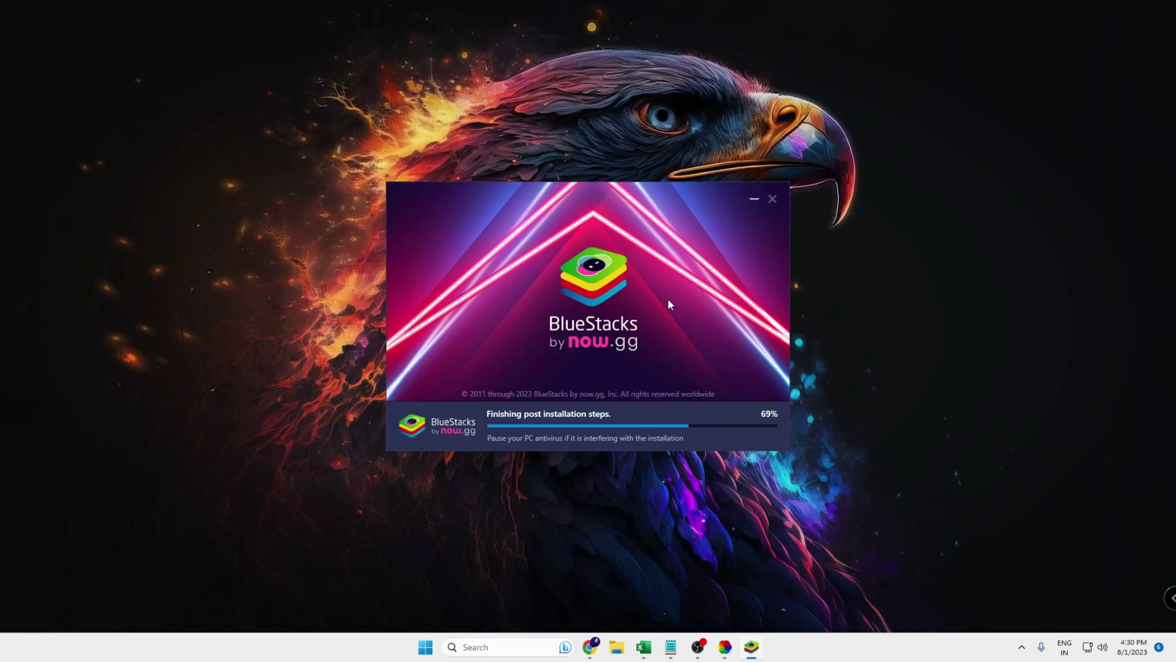
click(1022, 647)
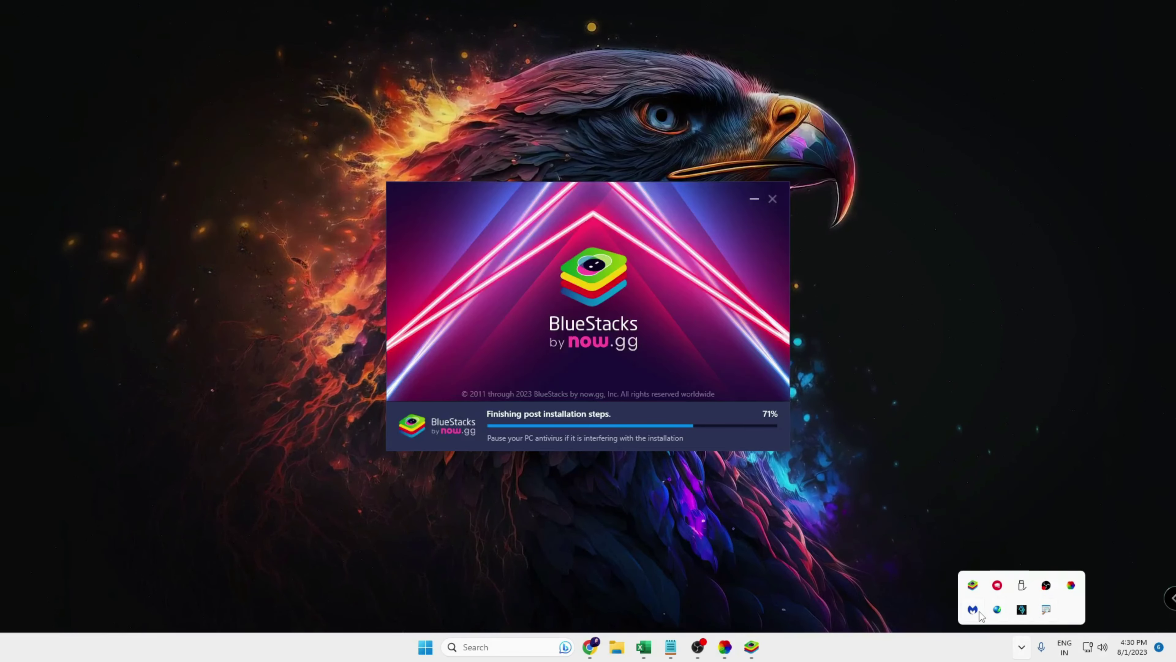
click(591, 426)
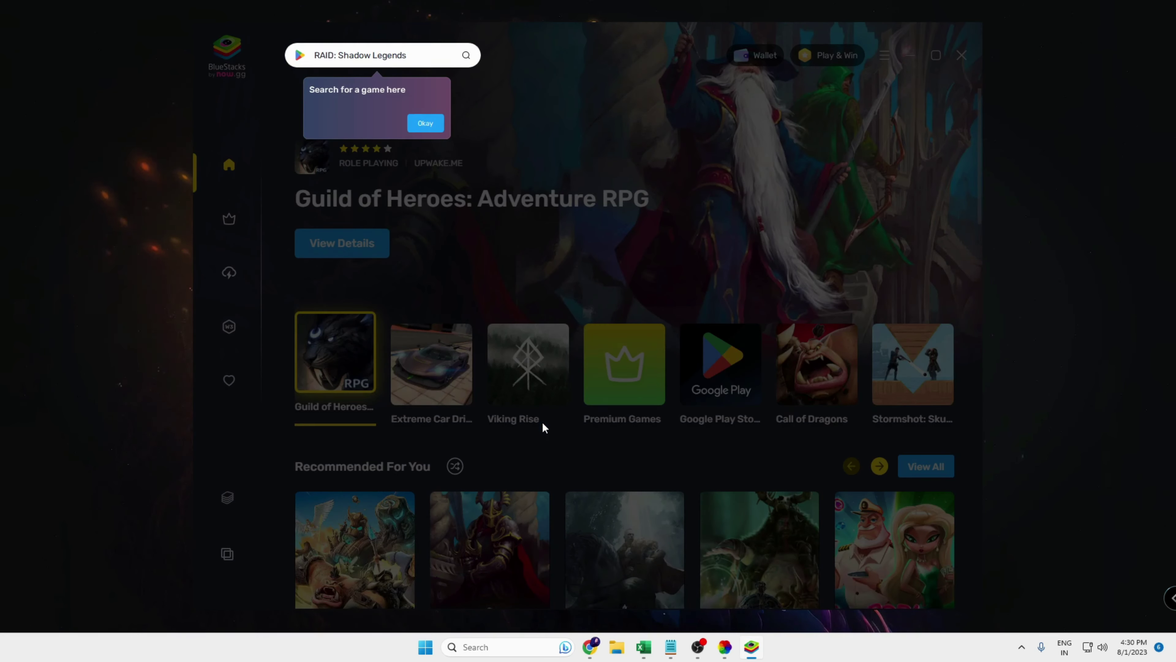
- Dismiss the introductory tips in BlueStacks and minimize its window to return to the desktop
click(425, 123)
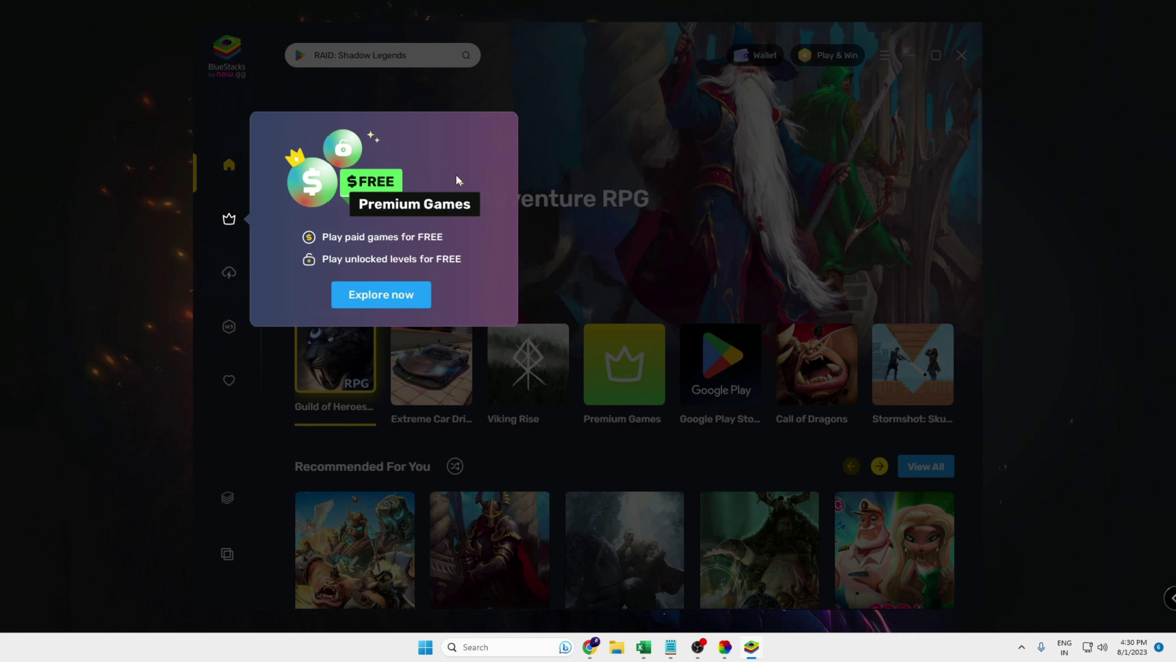
click(394, 309)
click(381, 338)
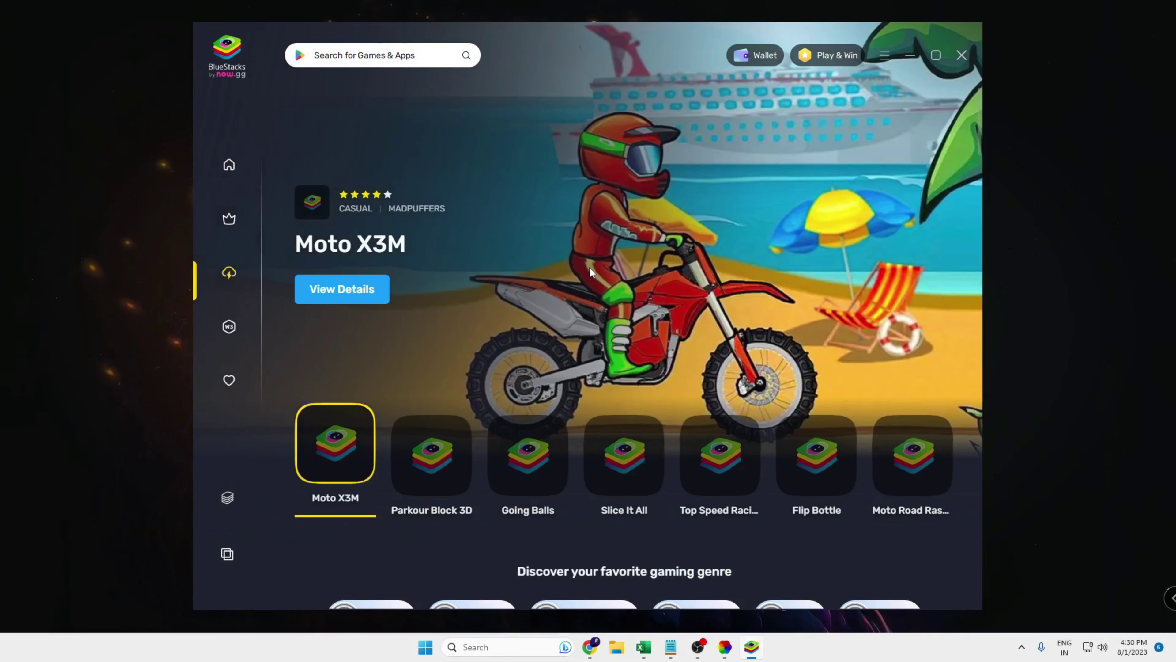
click(219, 67)
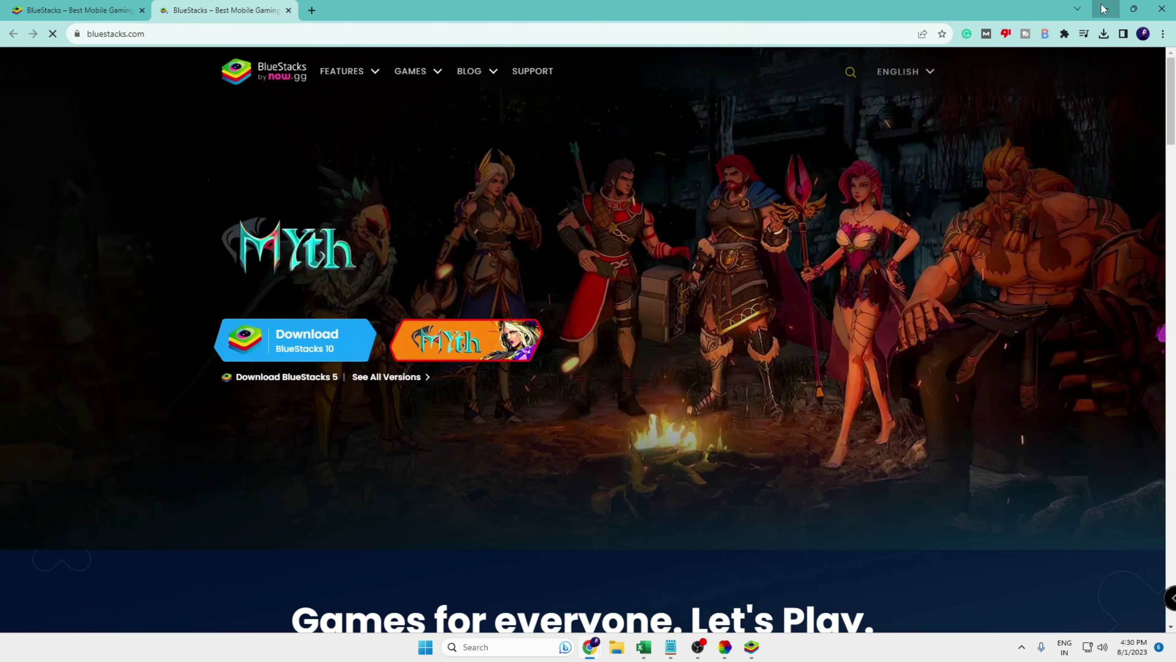
click(1105, 8)
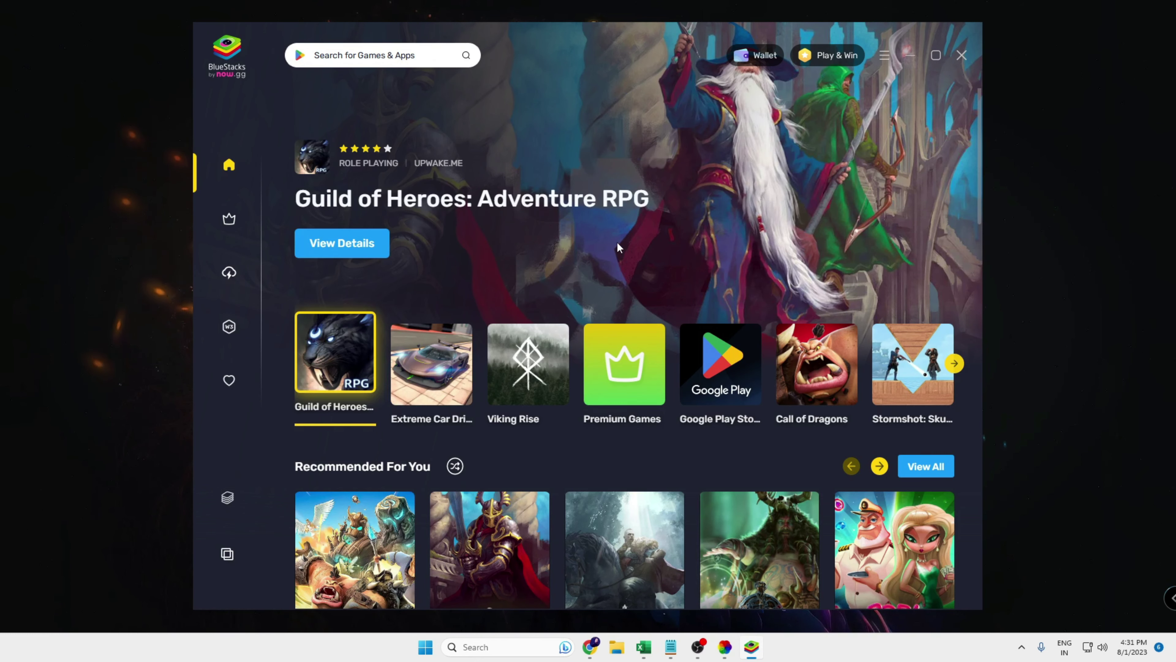
click(884, 56)
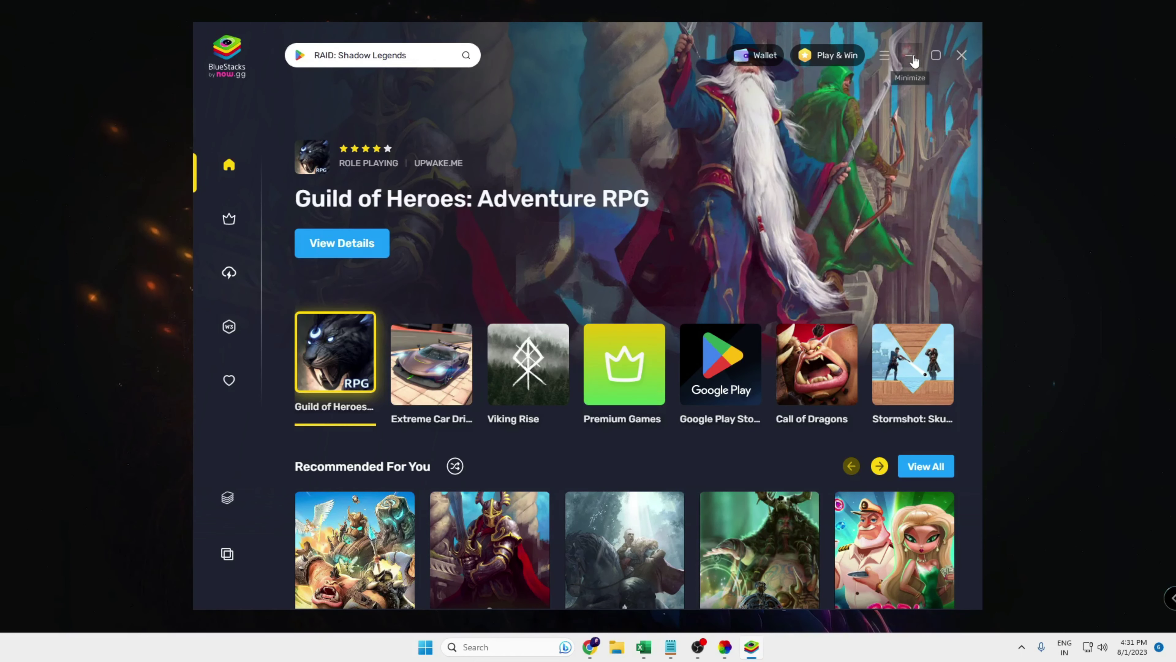
click(910, 55)
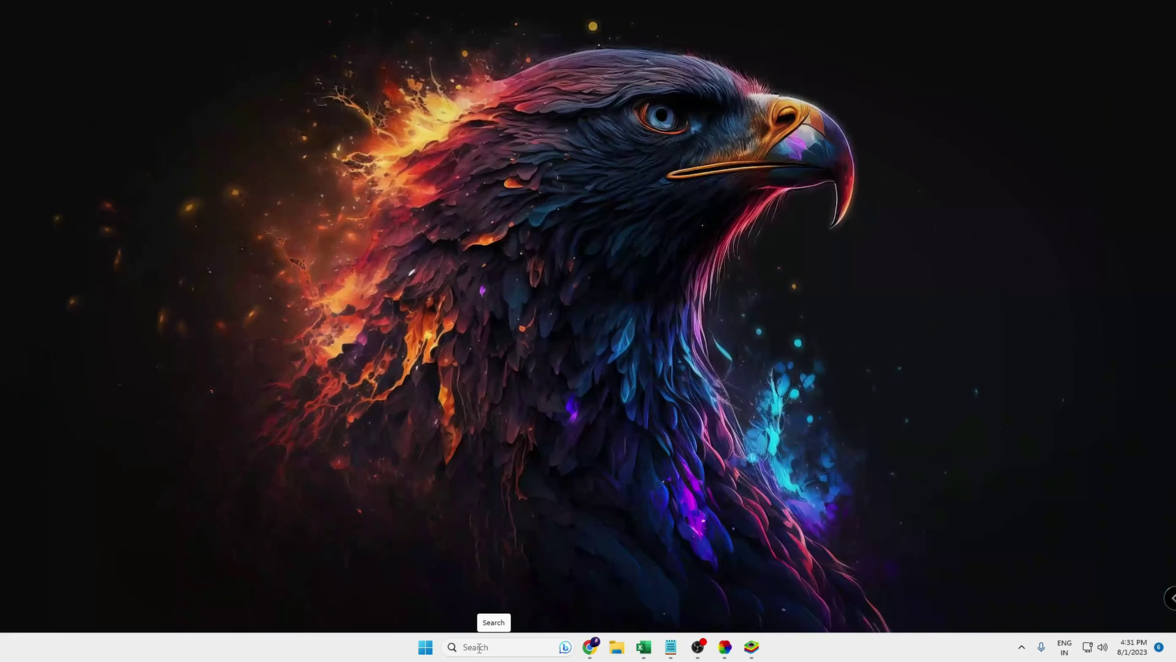
- Open Task Manager and review the status of all startup apps
right_click(426, 648)
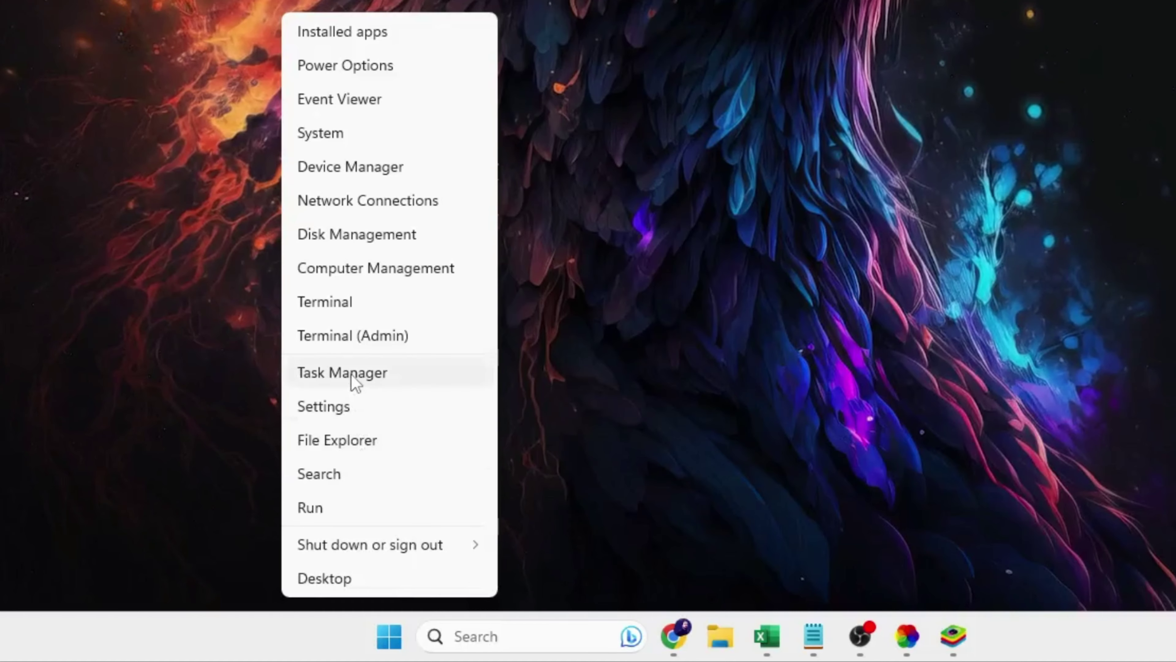
click(357, 382)
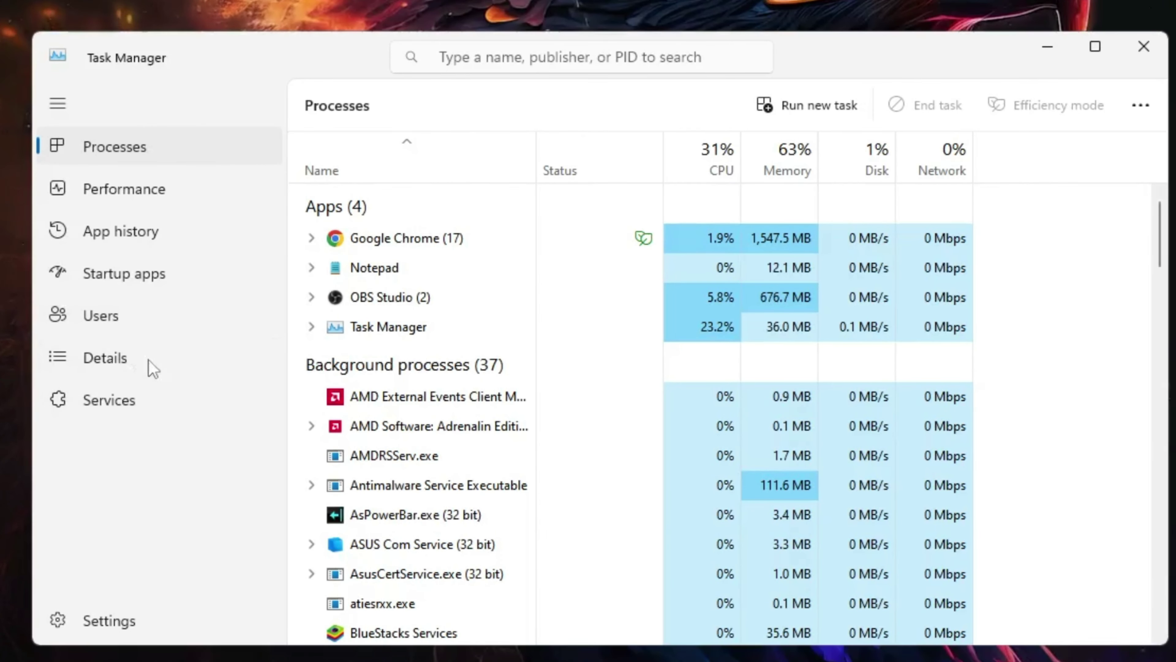
click(158, 284)
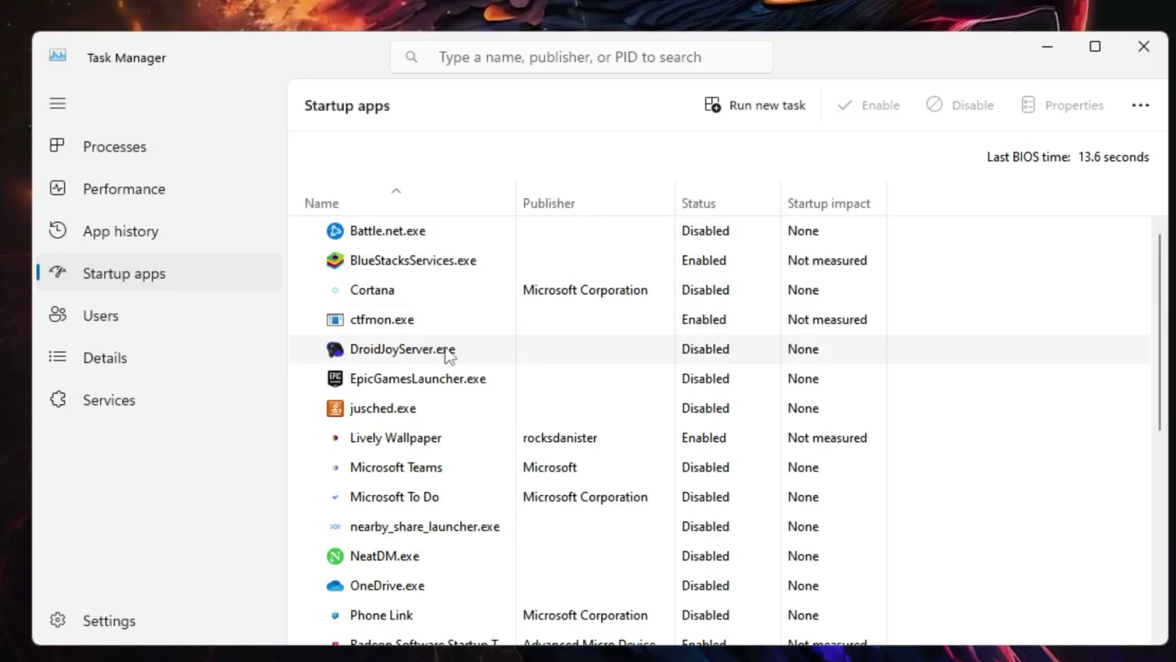
scroll(449, 354, down, 3)
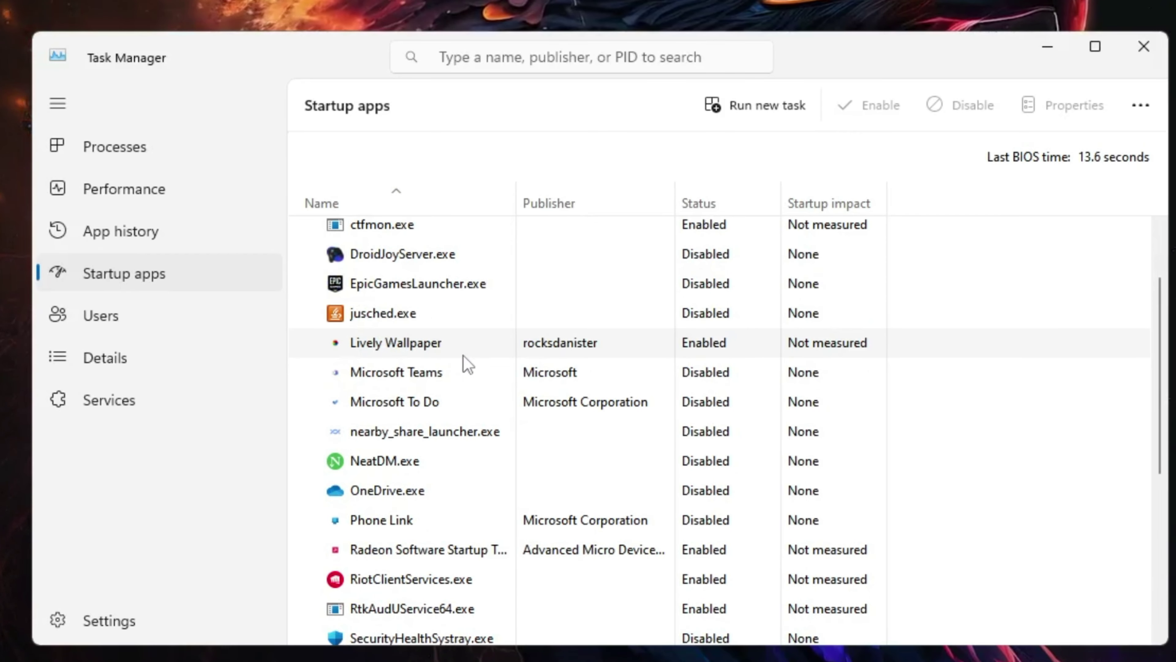
scroll(463, 364, down, 2)
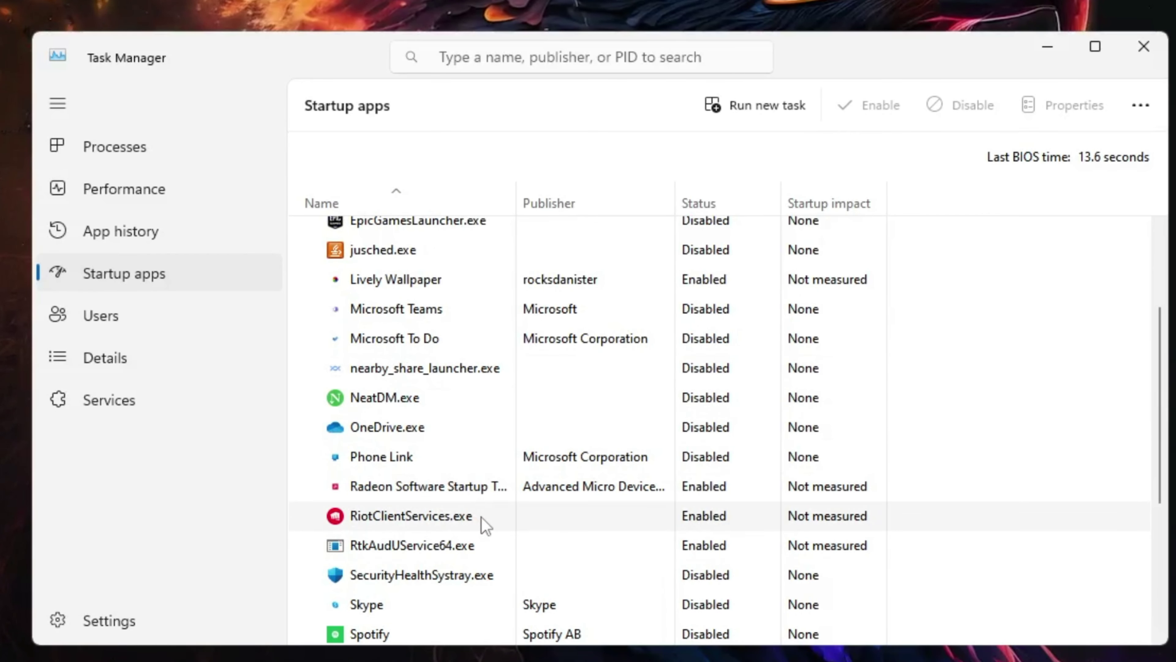
scroll(463, 569, down, 1)
scroll(463, 569, down, 3)
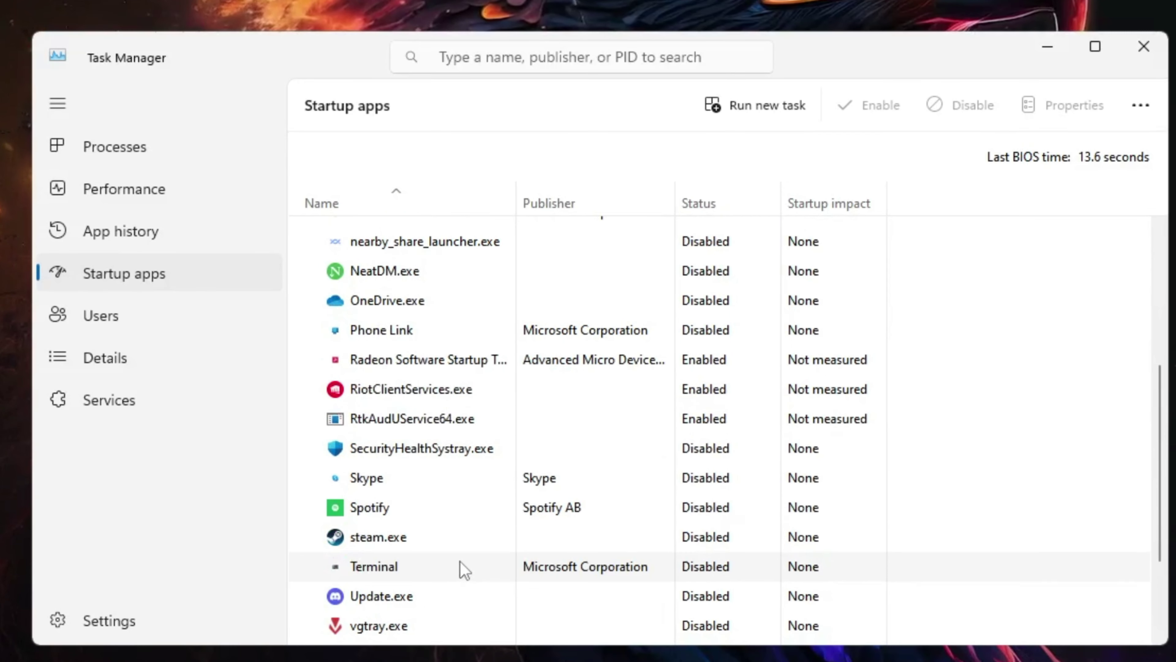
scroll(333, 557, down, 3)
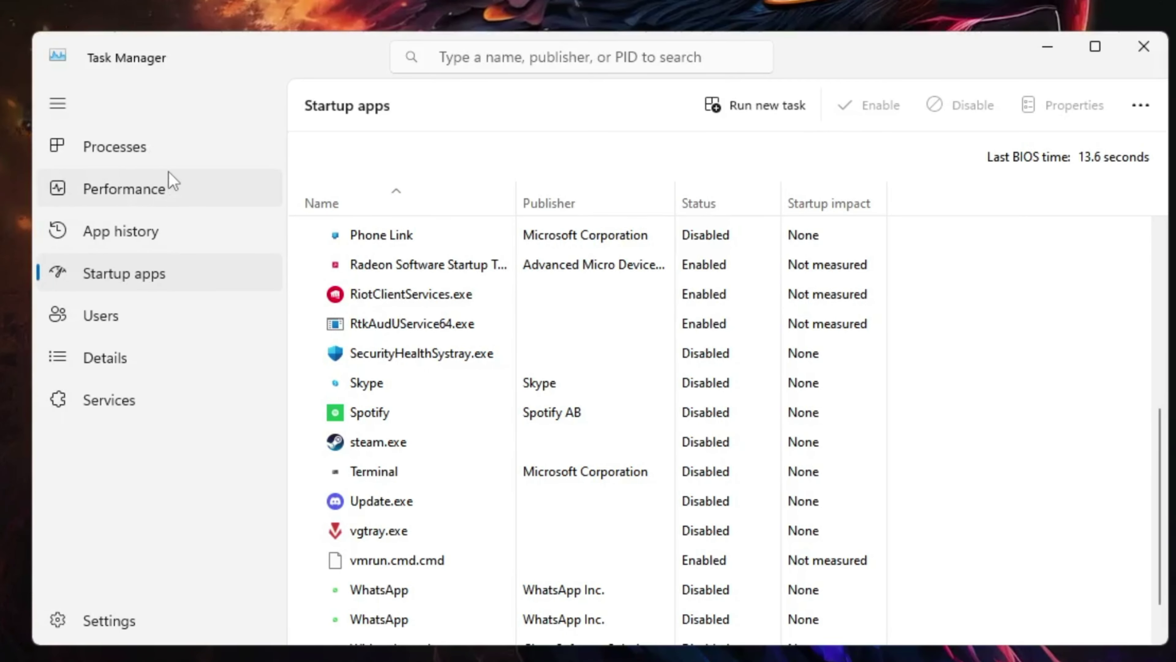
- Set the priority of the BlueStacks X.exe process to Above normal and close Task Manager
click(119, 371)
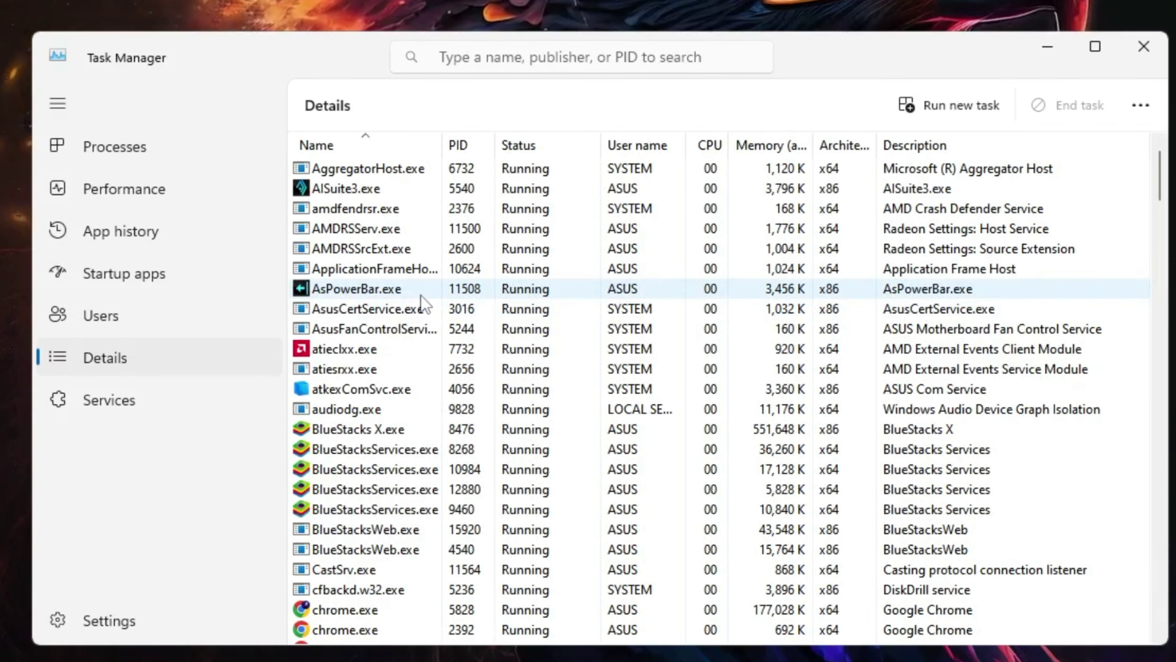
scroll(385, 359, down, 1)
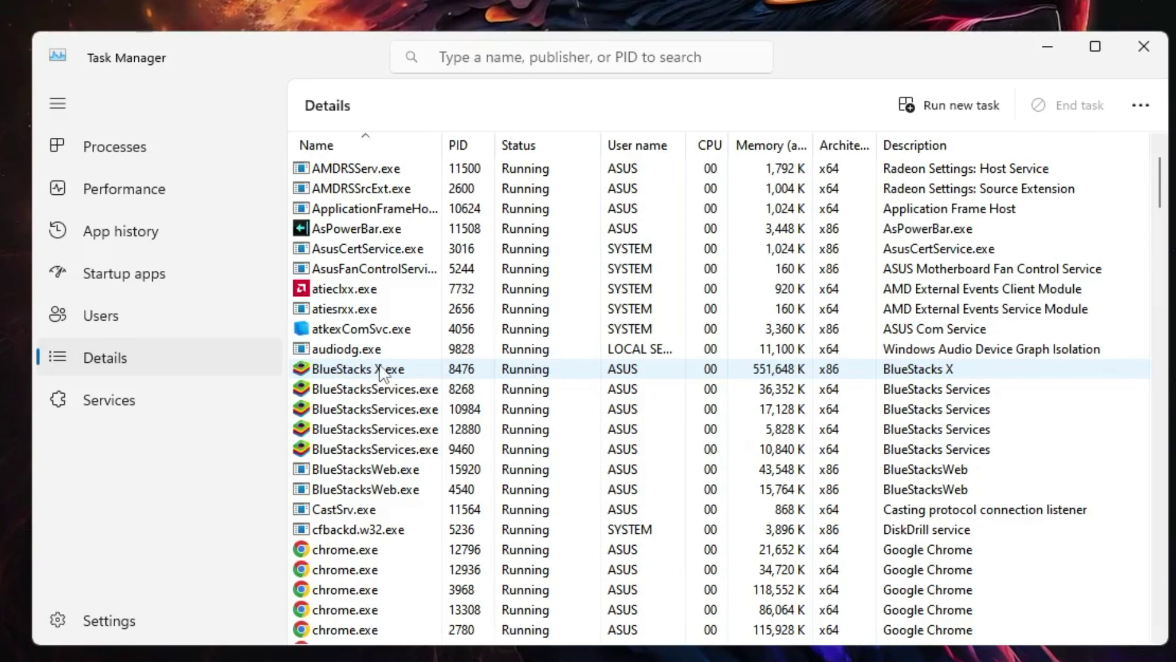
click(352, 371)
right_click(394, 371)
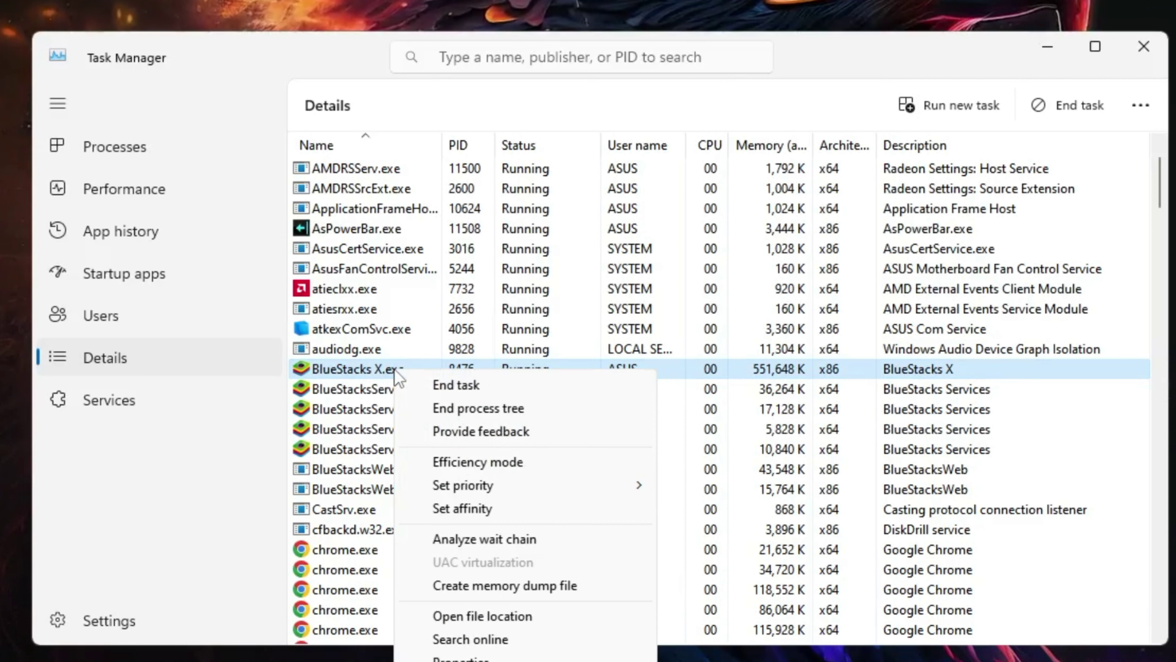
mouse_move(481, 487)
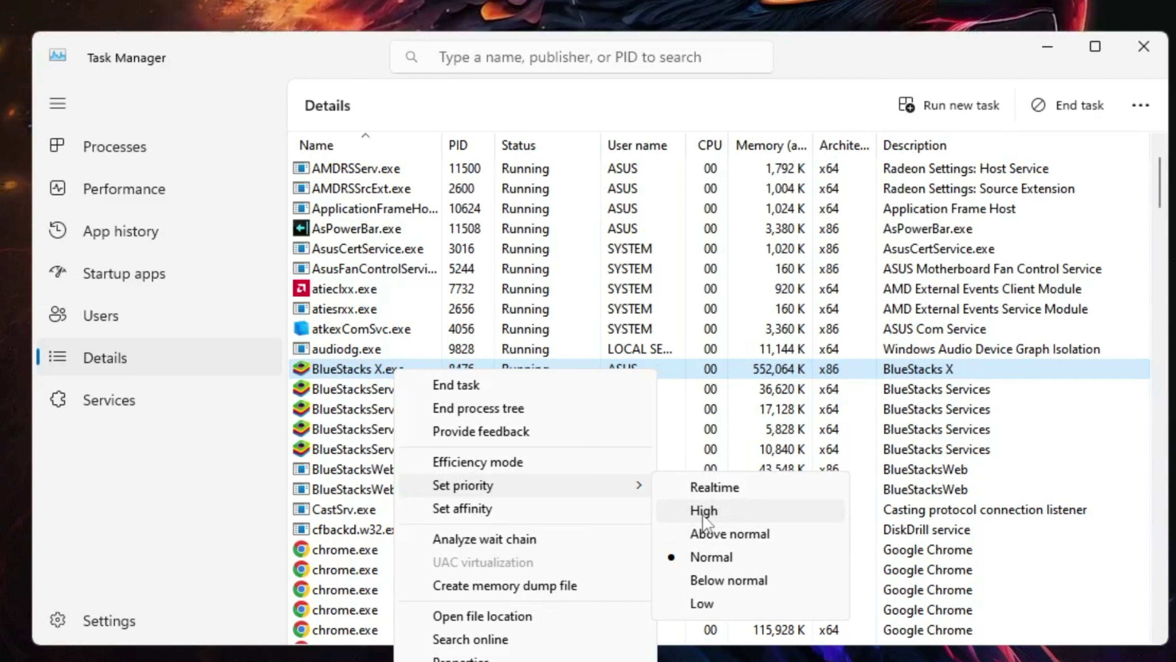
click(719, 535)
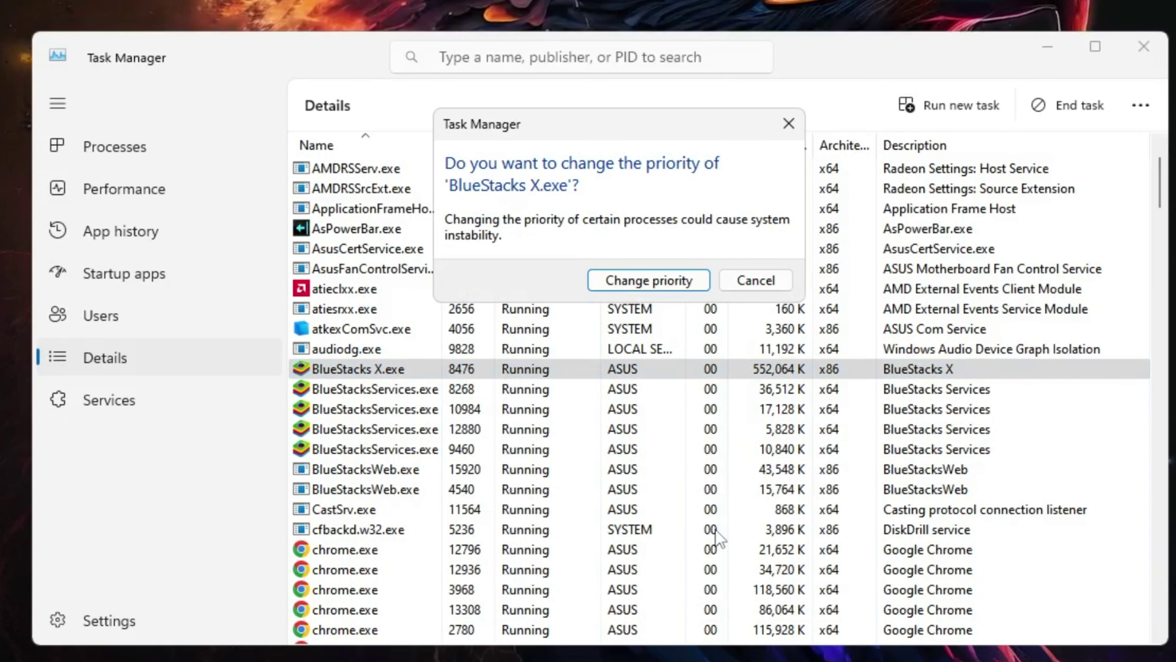
click(646, 287)
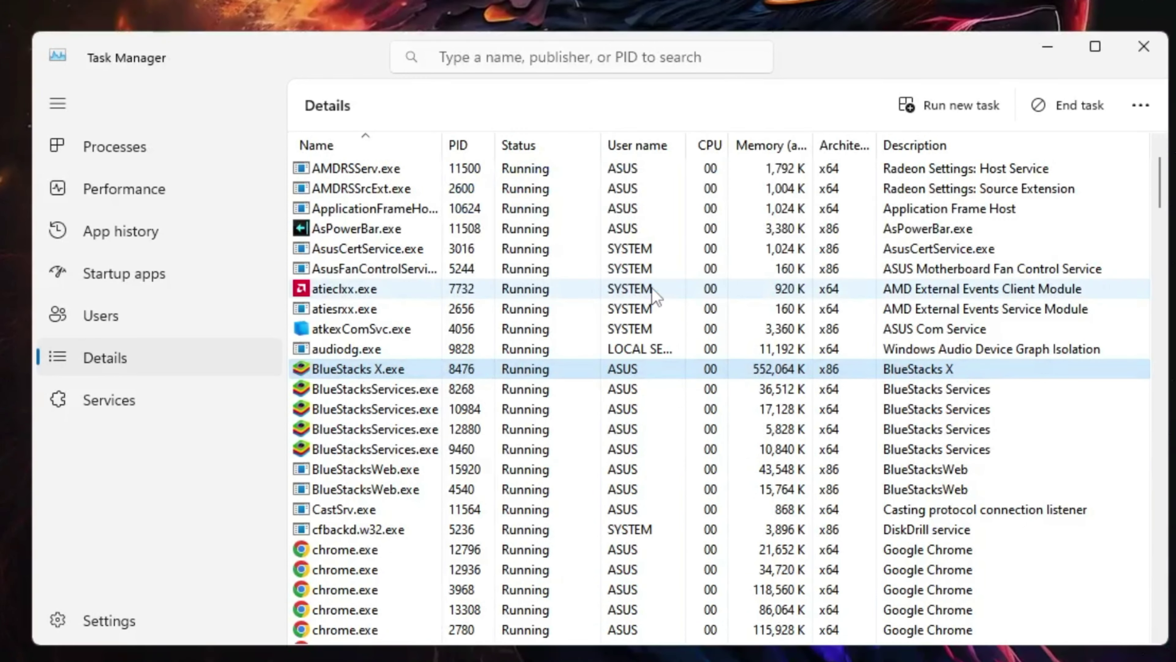
click(1144, 46)
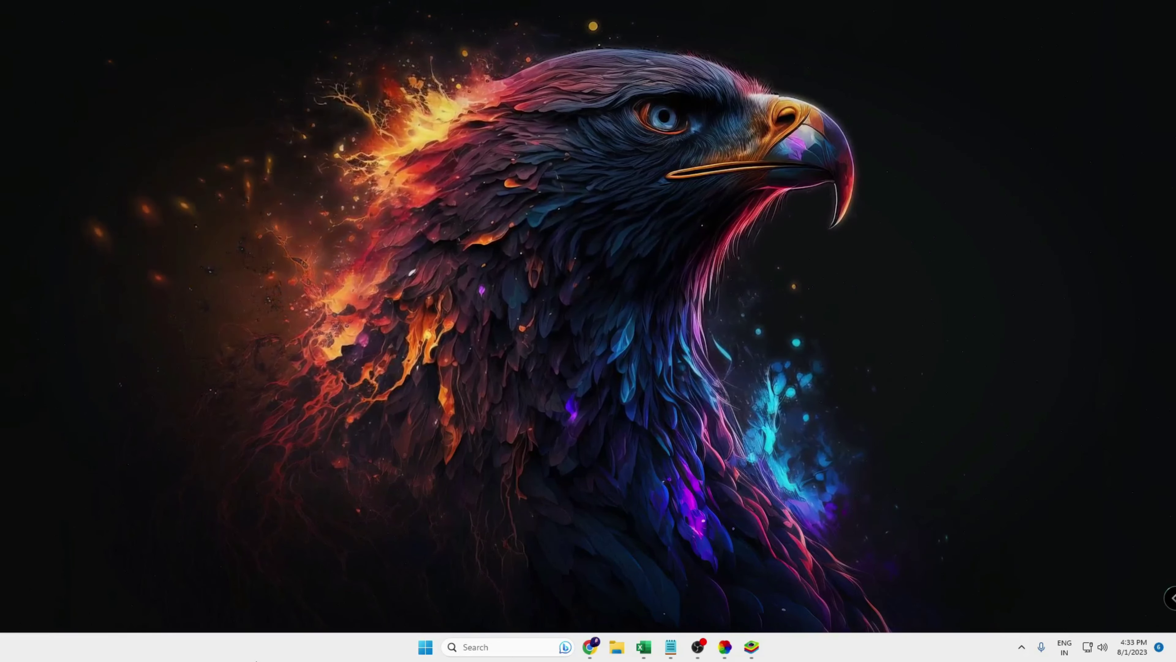
- Search Windows for "graphics" and open Graphics settings
click(519, 648)
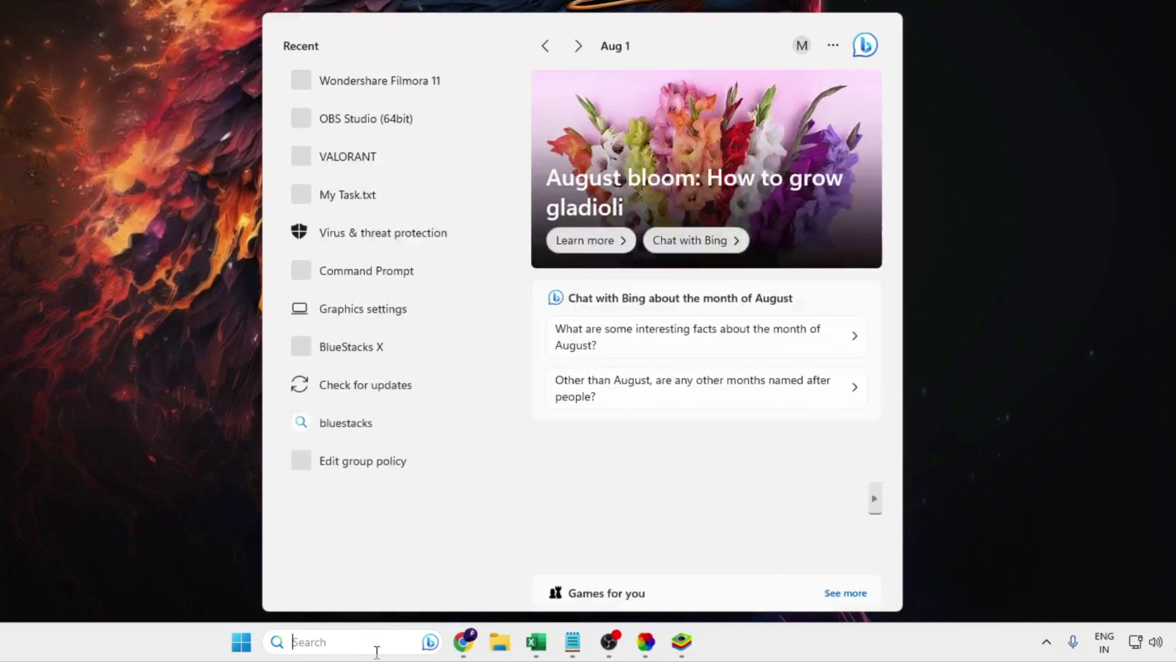
text(graphi)
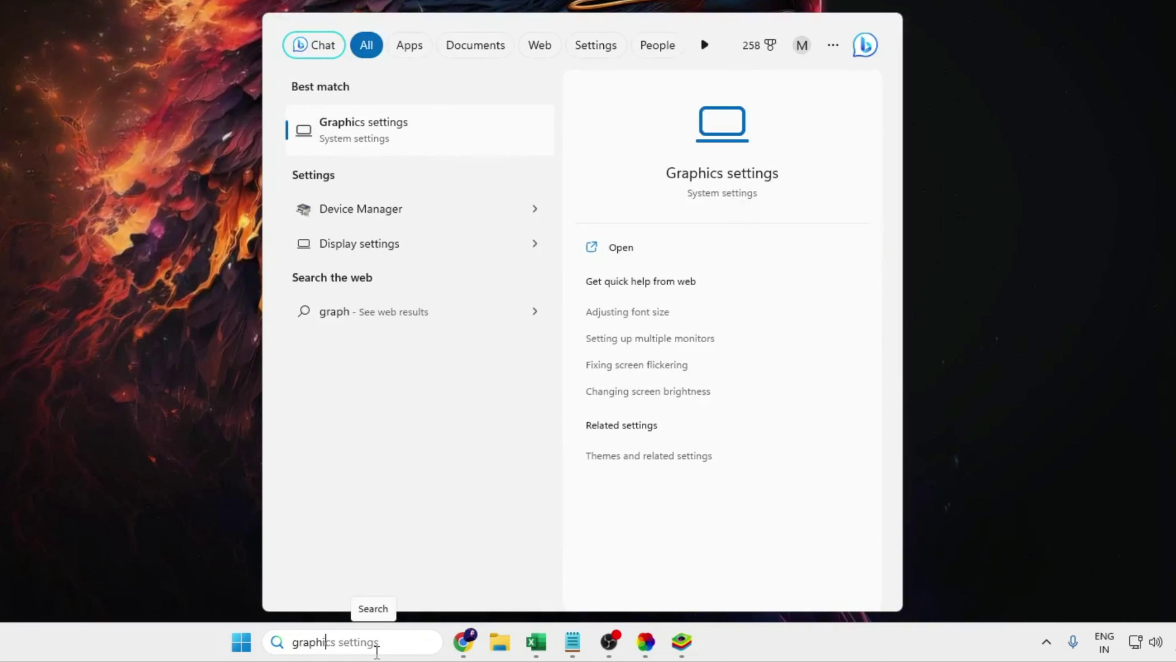
text(cs)
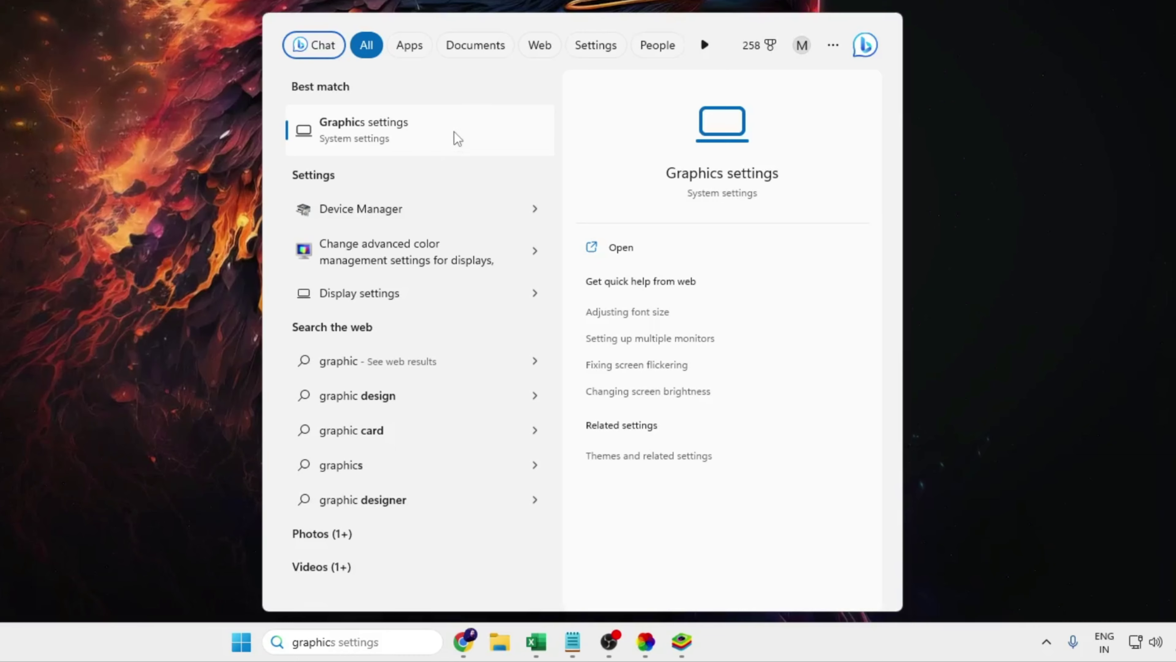
click(454, 133)
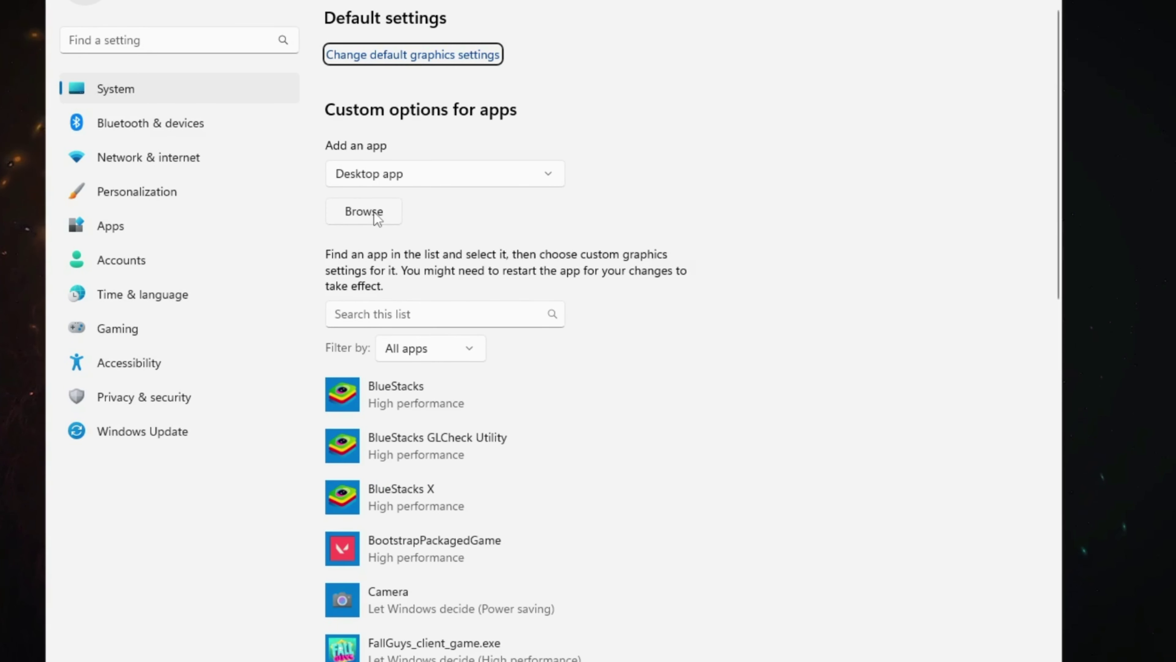
- Remove the BlueStacks and BlueStacks X entries from the custom graphics options for apps
click(467, 402)
click(663, 466)
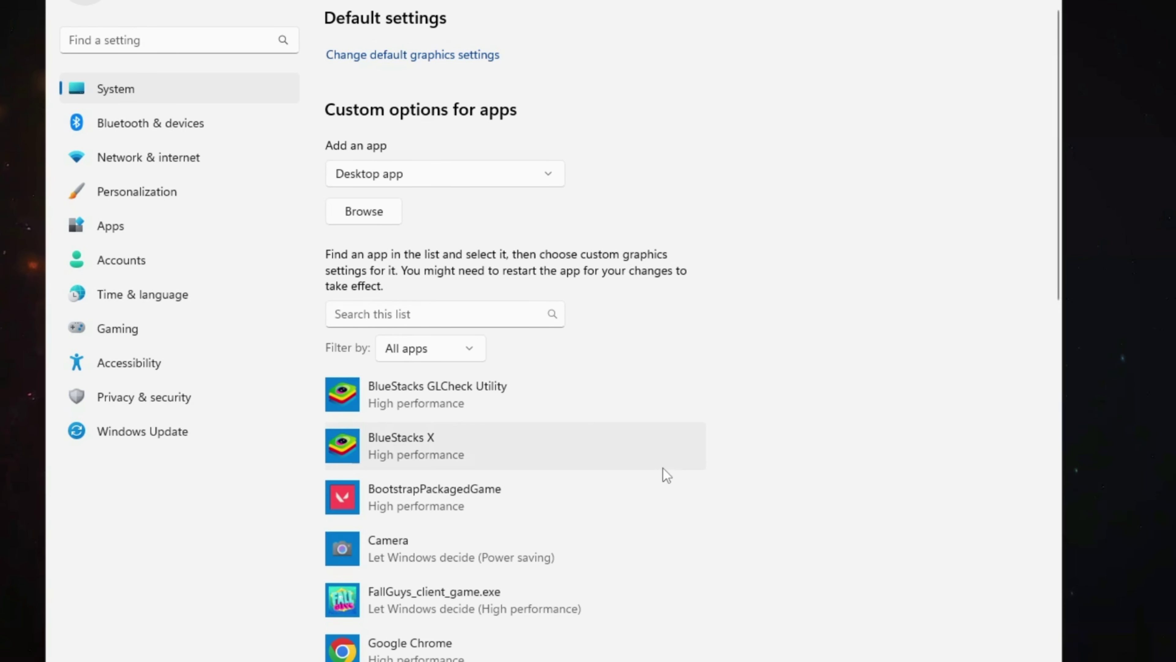
click(475, 436)
click(662, 516)
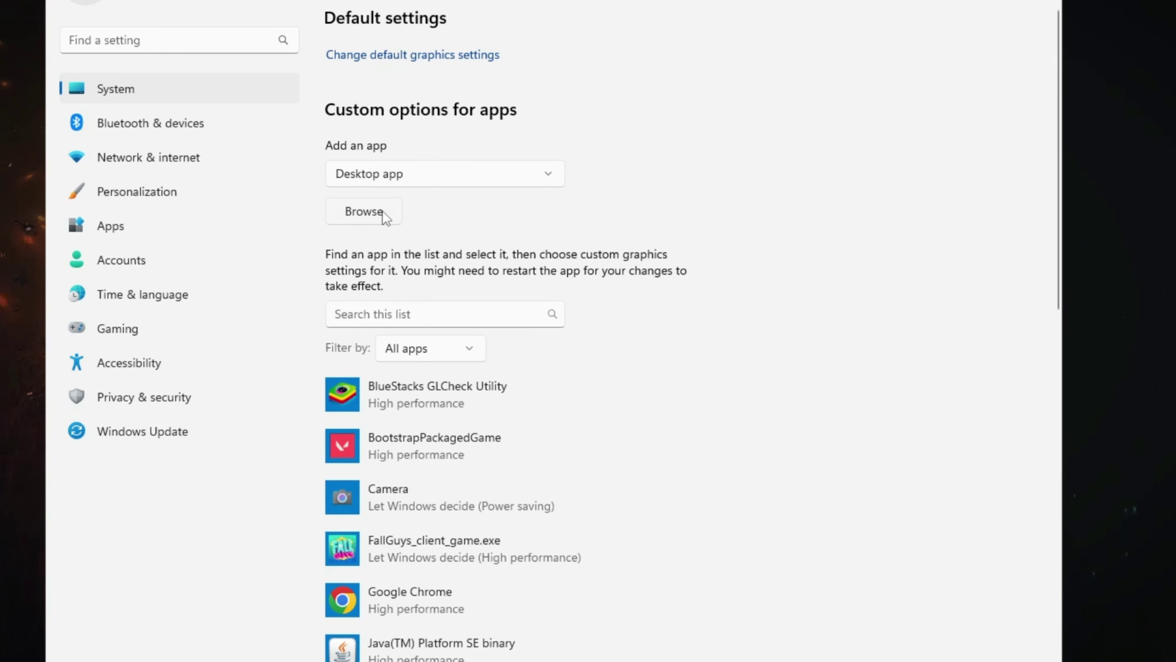
- Start browsing for a desktop app to add, then search Windows for "bluesta" and open the folder containing BlueStacks X.exe
click(364, 211)
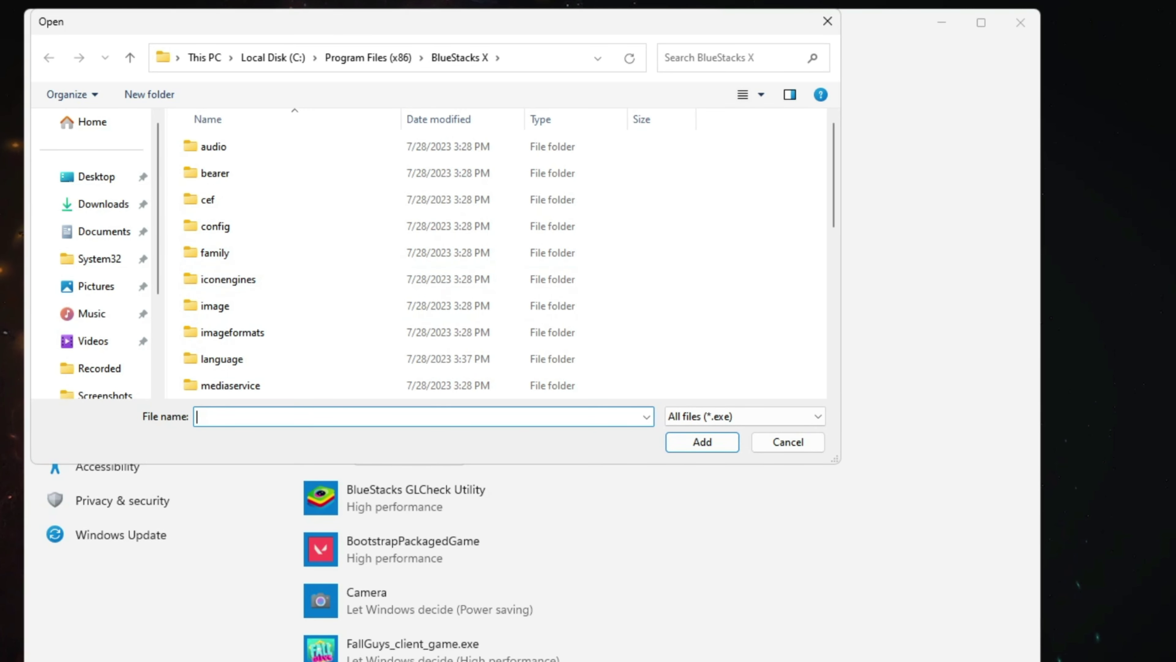
key(super+s)
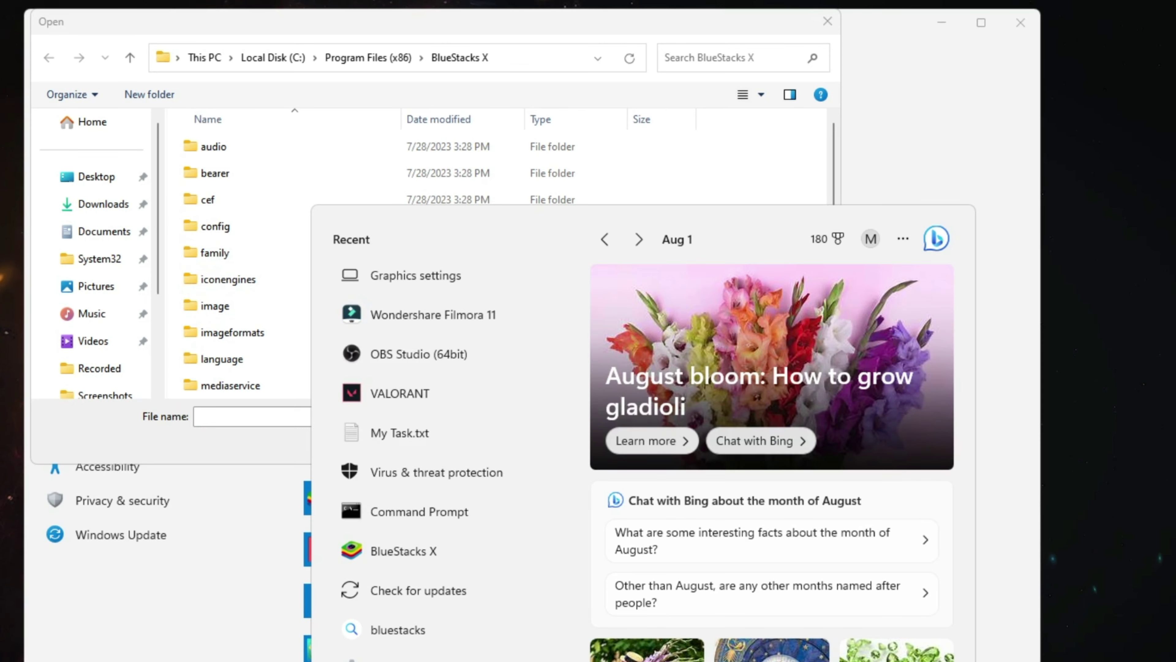
text(bluesta)
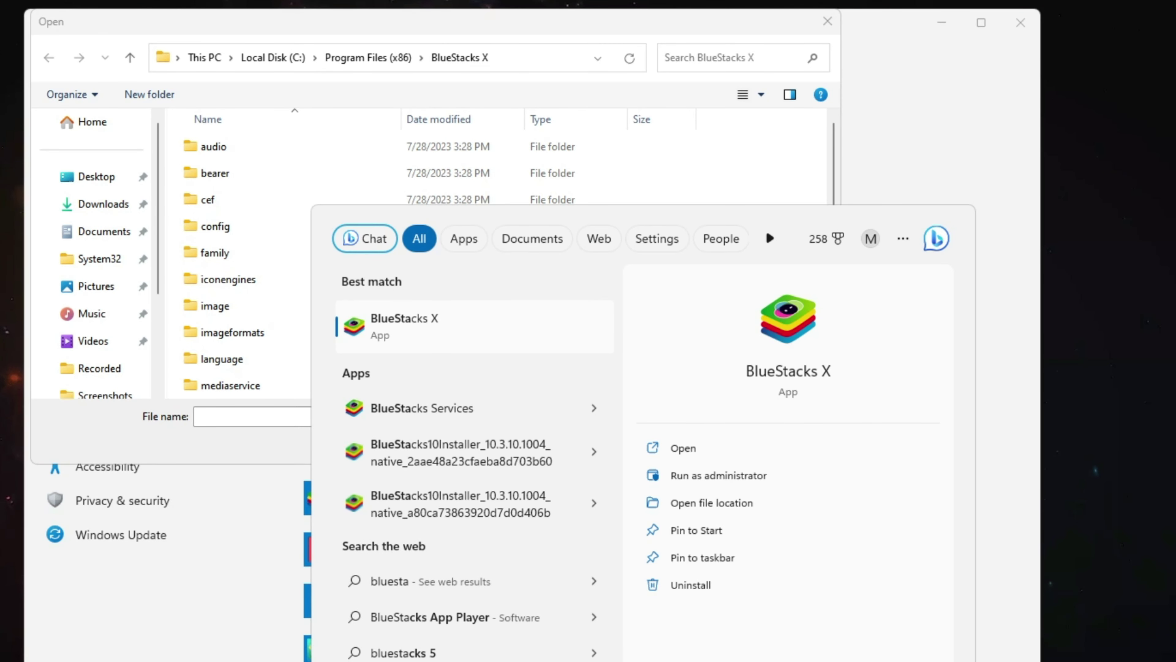
right_click(466, 334)
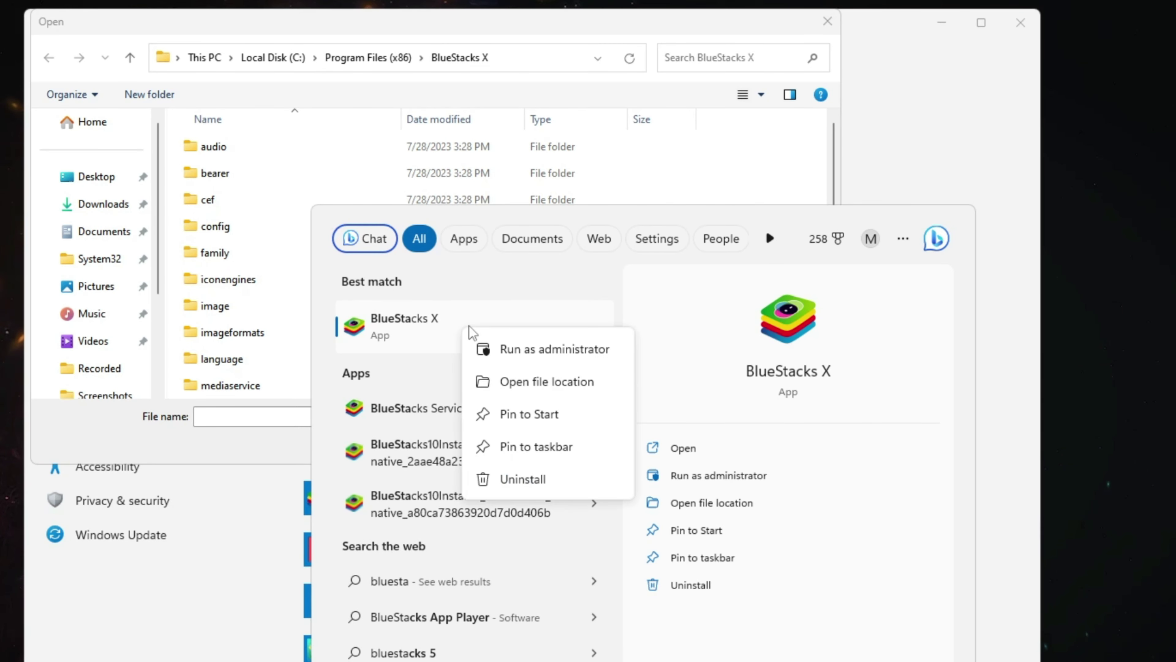
click(517, 386)
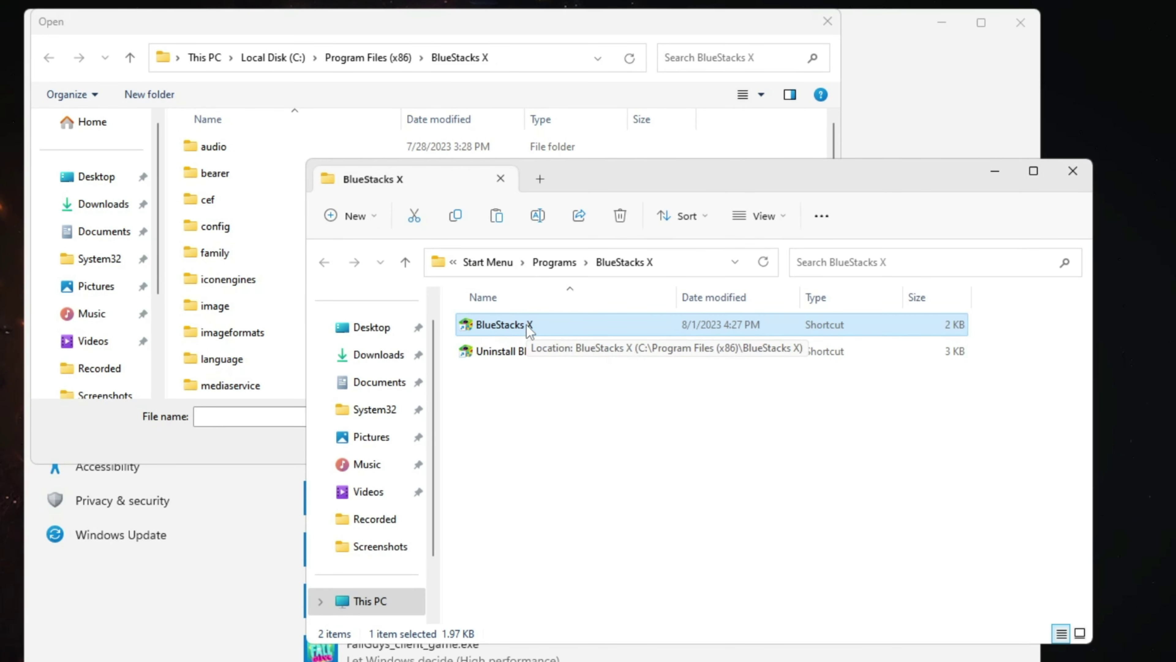
right_click(529, 329)
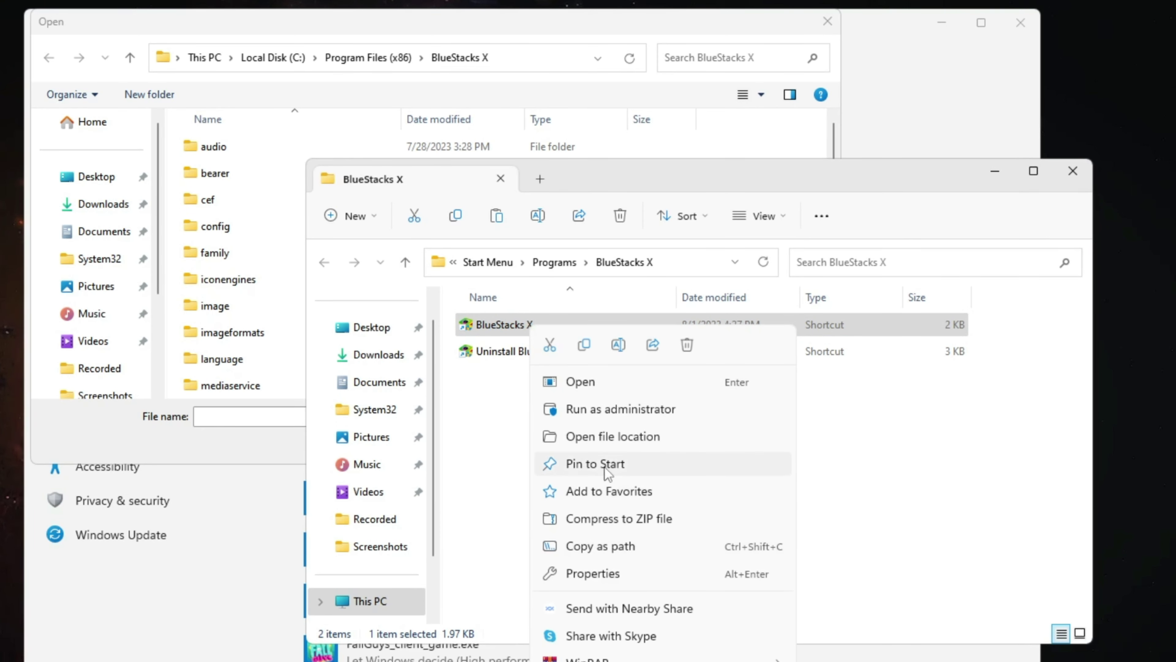
click(613, 437)
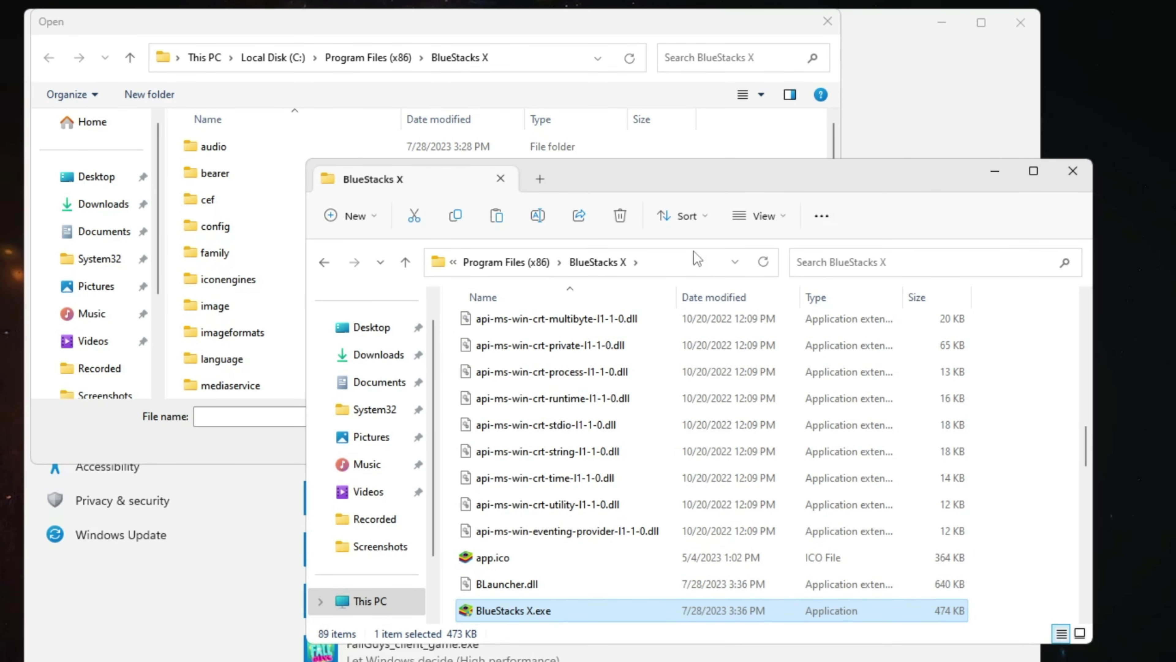
- Copy the folder path C:\Program Files (x86)\BlueStacks X and close the File Explorer window
click(690, 263)
right_click(597, 263)
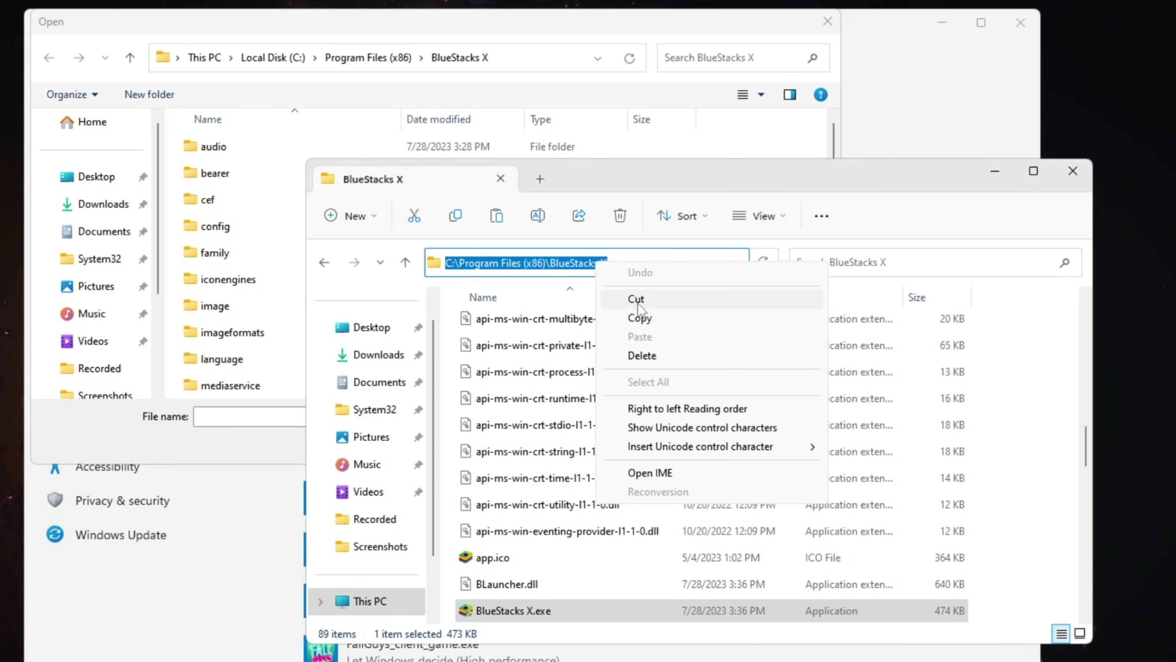
click(642, 316)
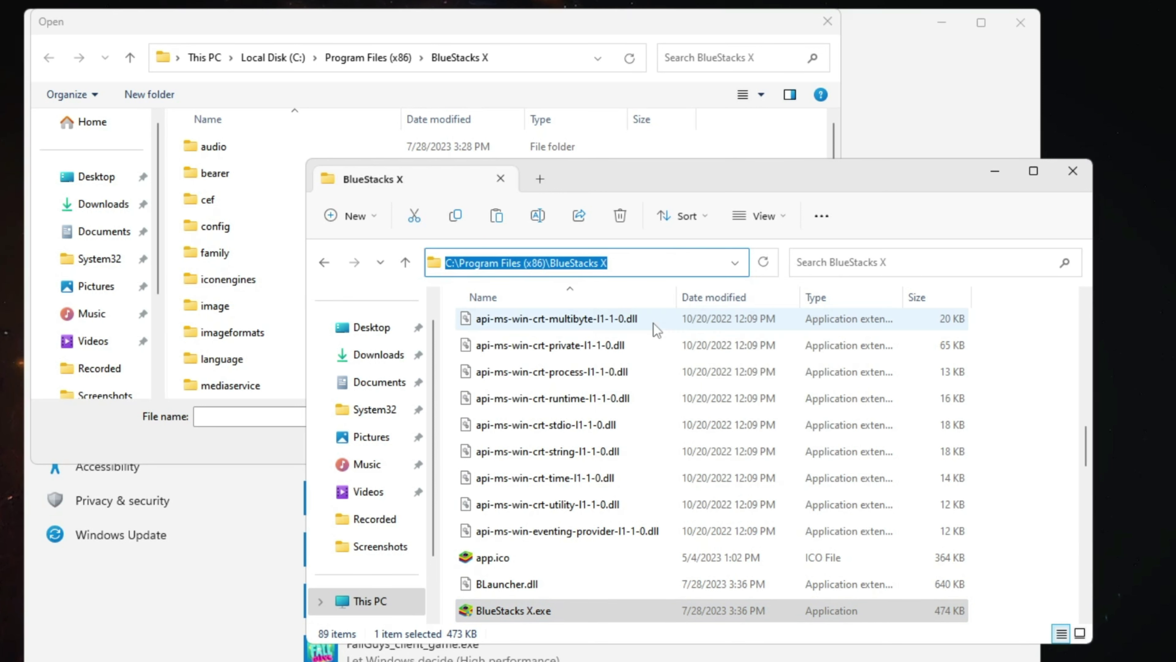
click(1073, 171)
- Add BlueStacks X.exe from C:\Program Files (x86)\BlueStacks X to the custom graphics options for apps
drag(574, 28, 726, 118)
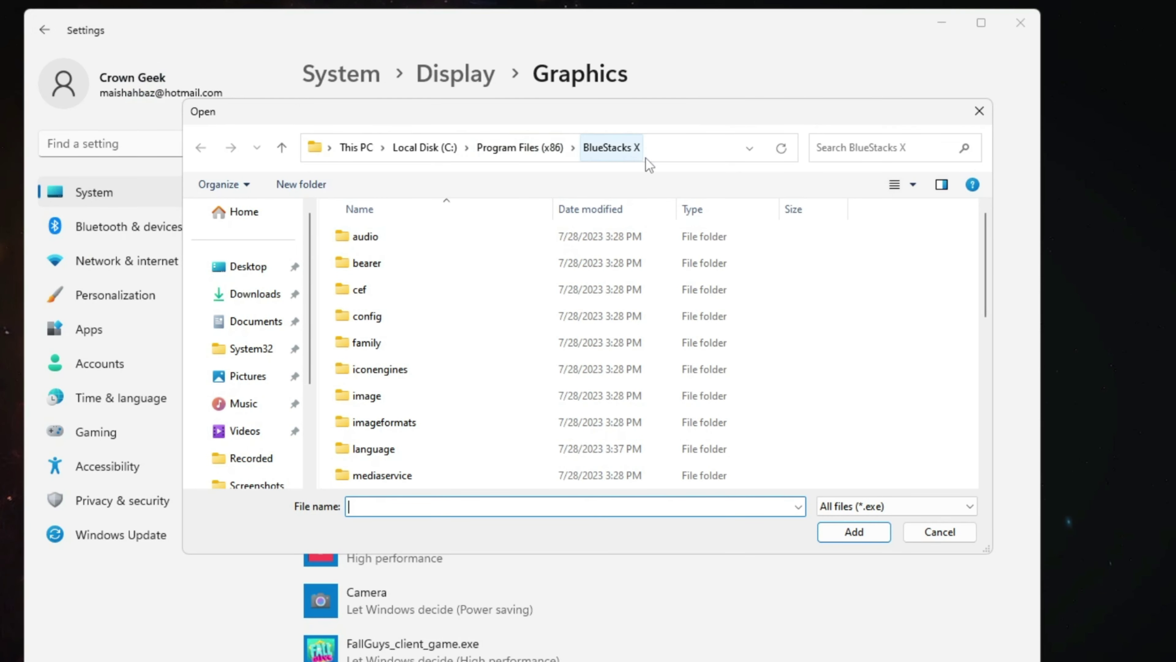
click(661, 150)
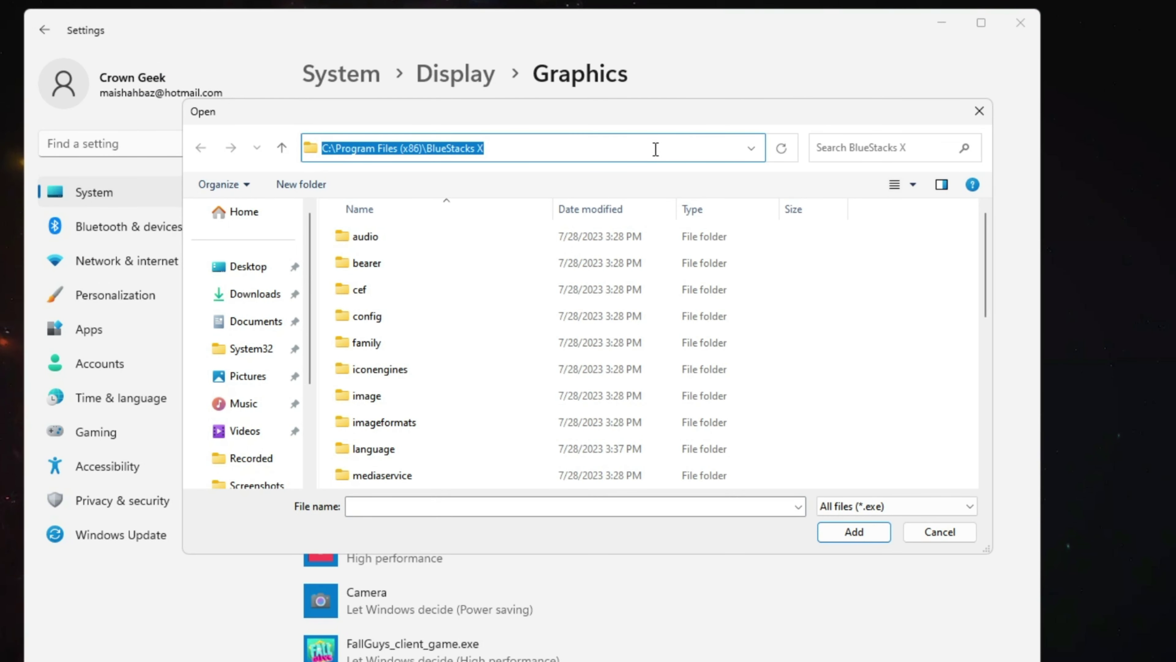
click(656, 148)
key(Escape)
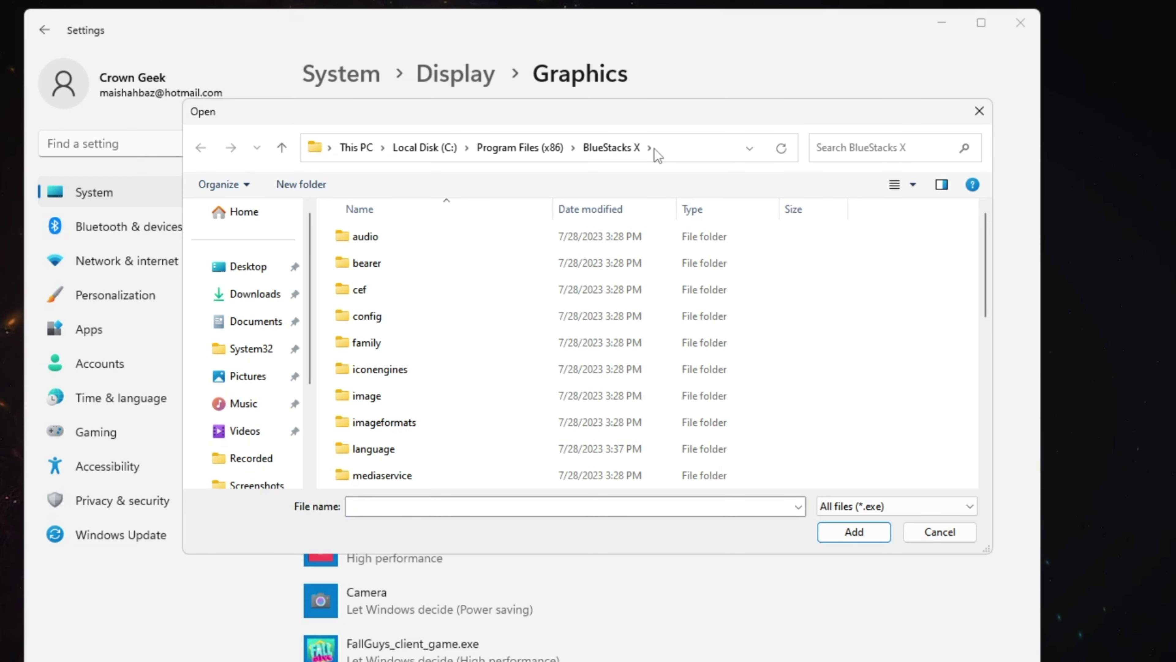
scroll(727, 323, down, 5)
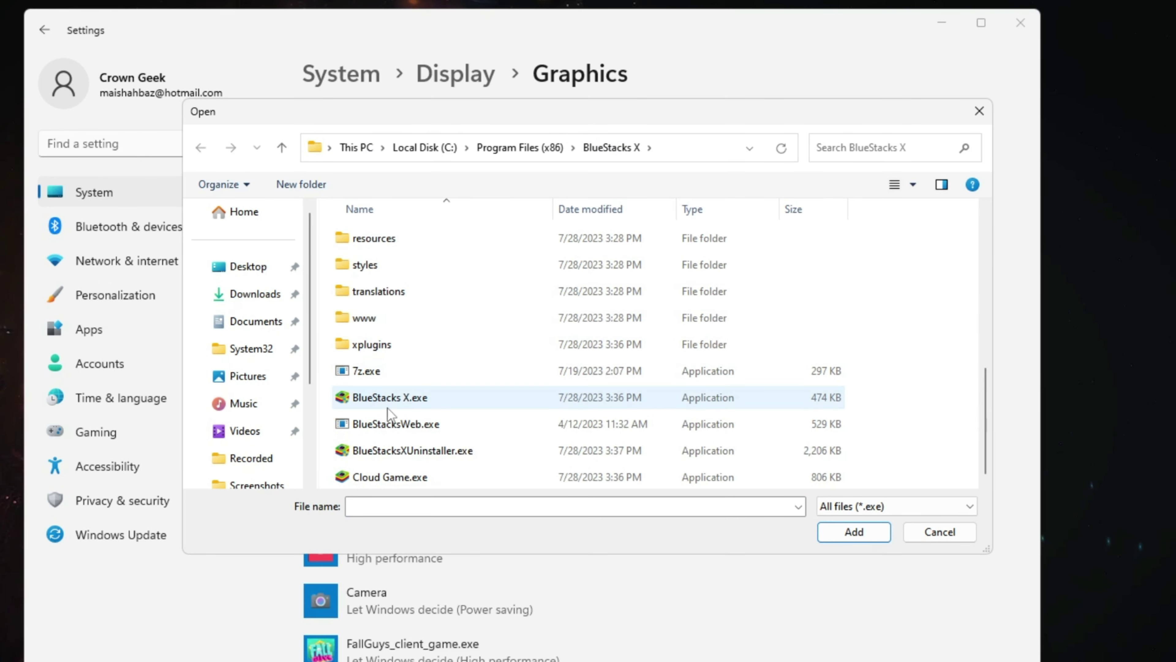
click(410, 408)
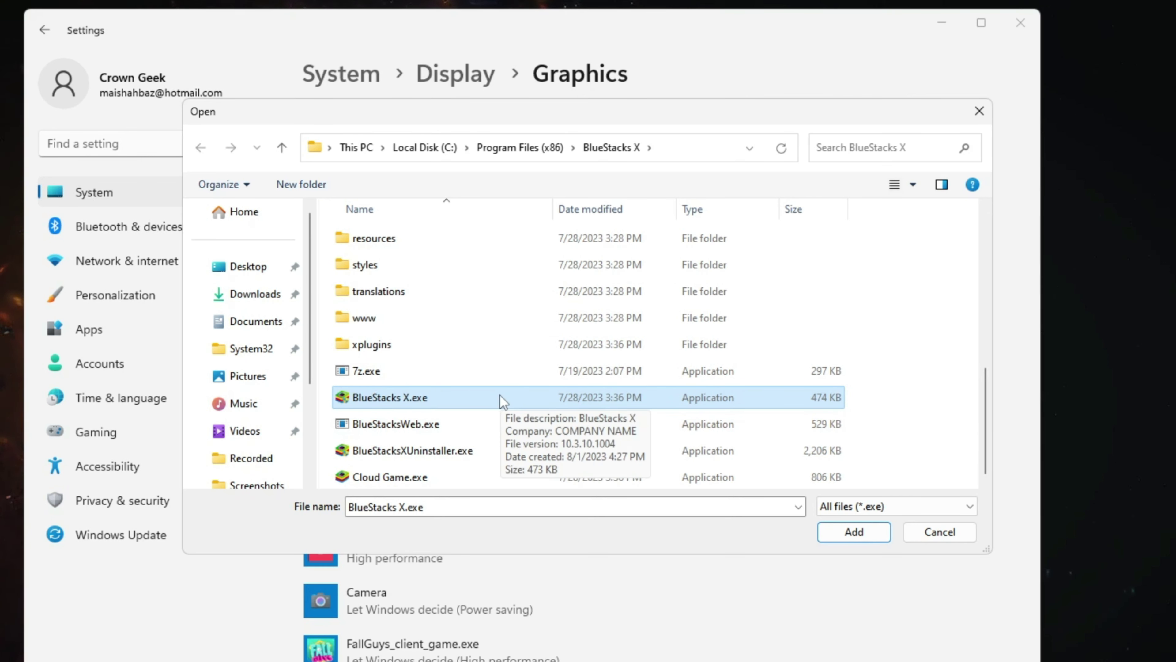
click(855, 532)
- Set the graphics preference of BlueStacks X to High performance, save it and close Settings
scroll(462, 533, down, 2)
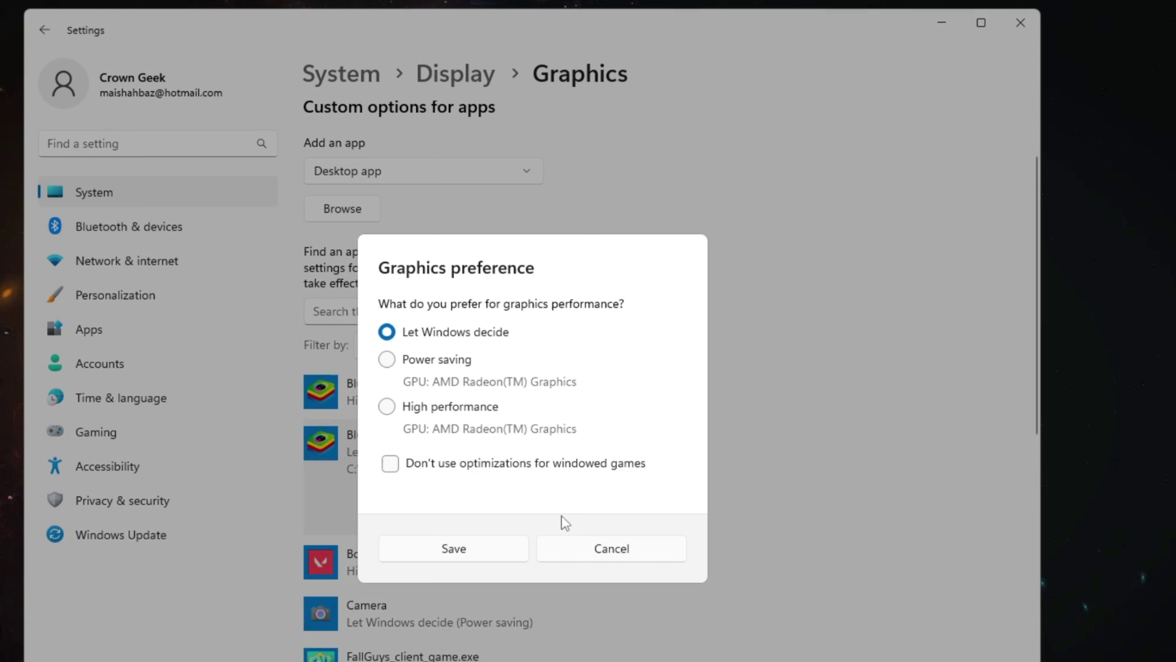
click(558, 515)
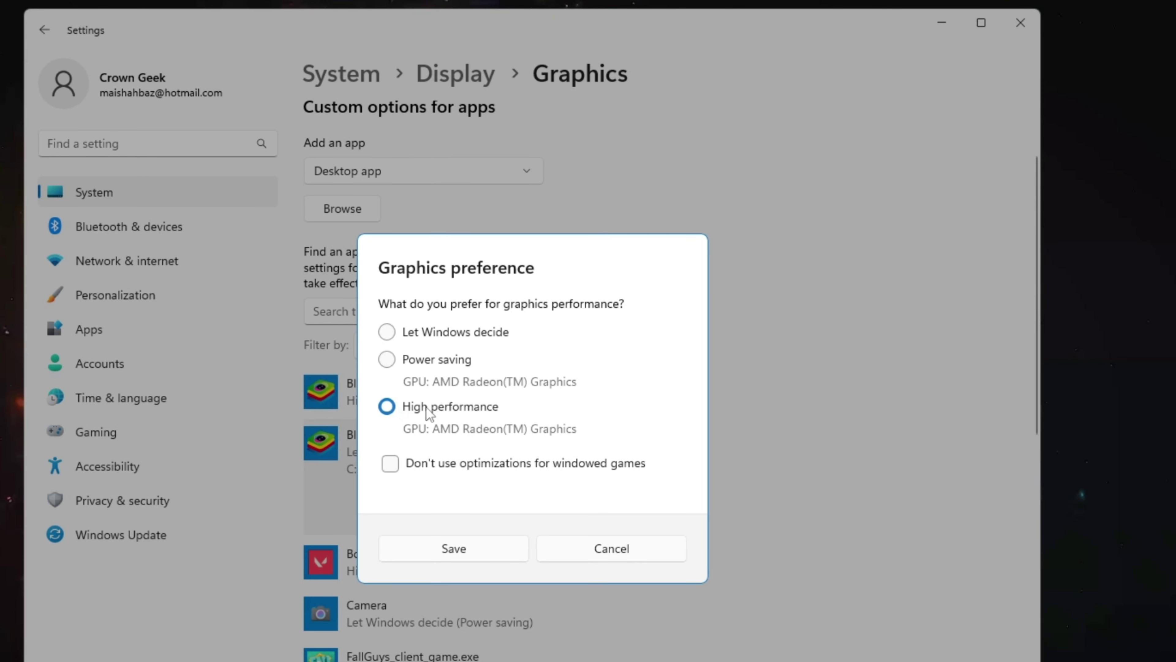
click(444, 408)
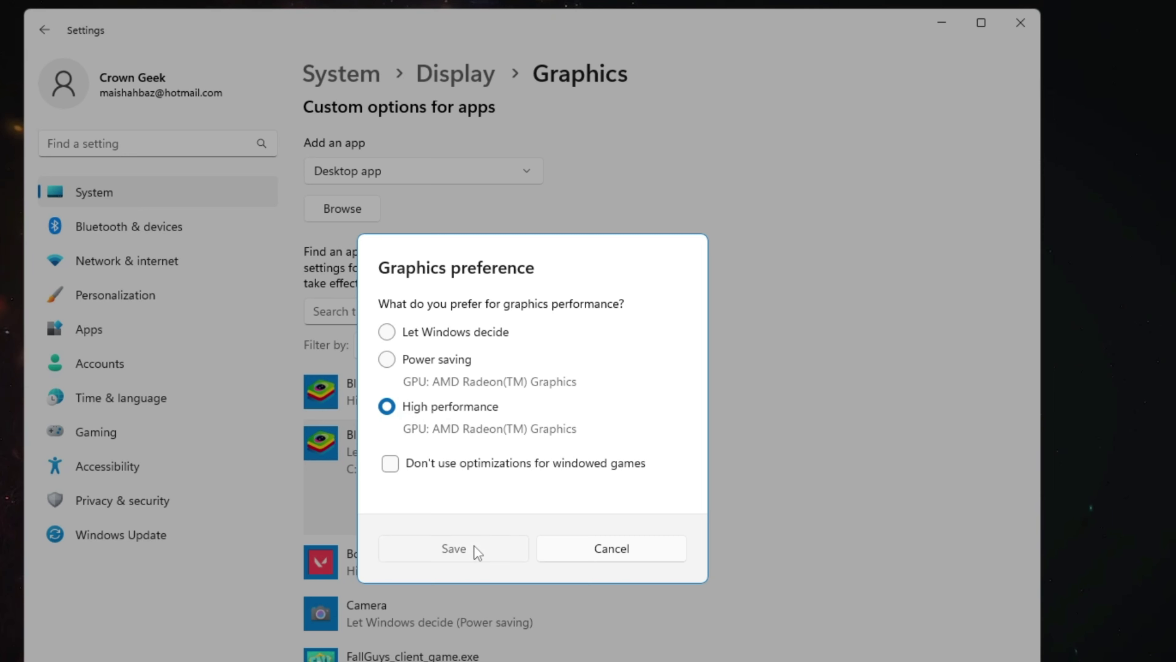
click(474, 546)
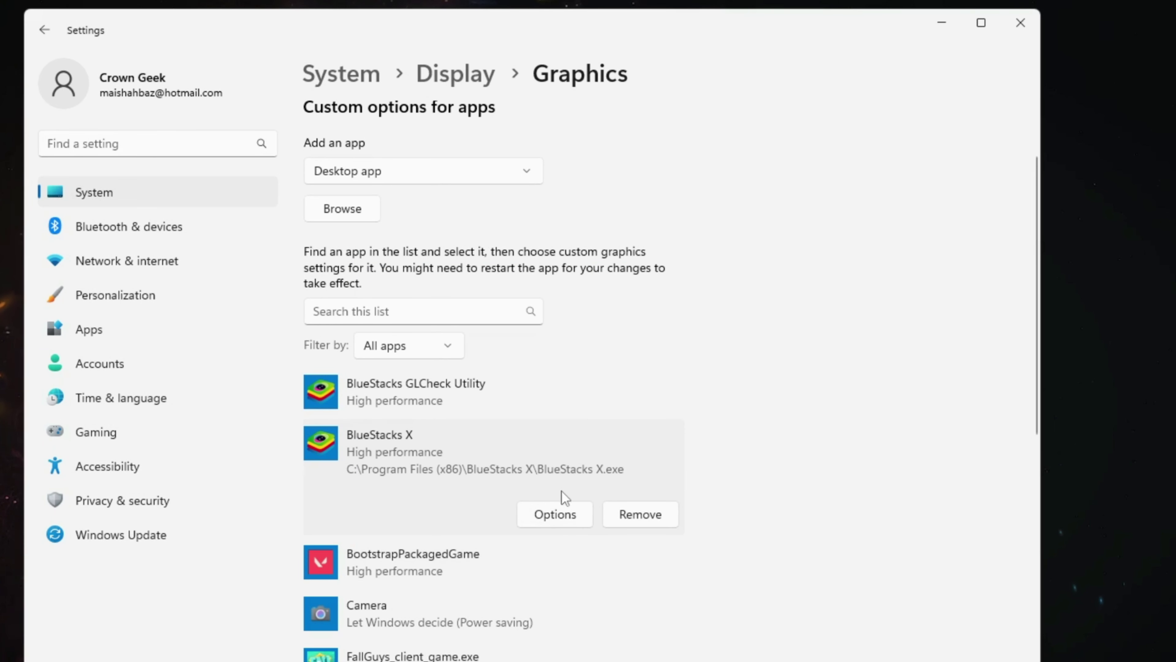
click(1021, 23)
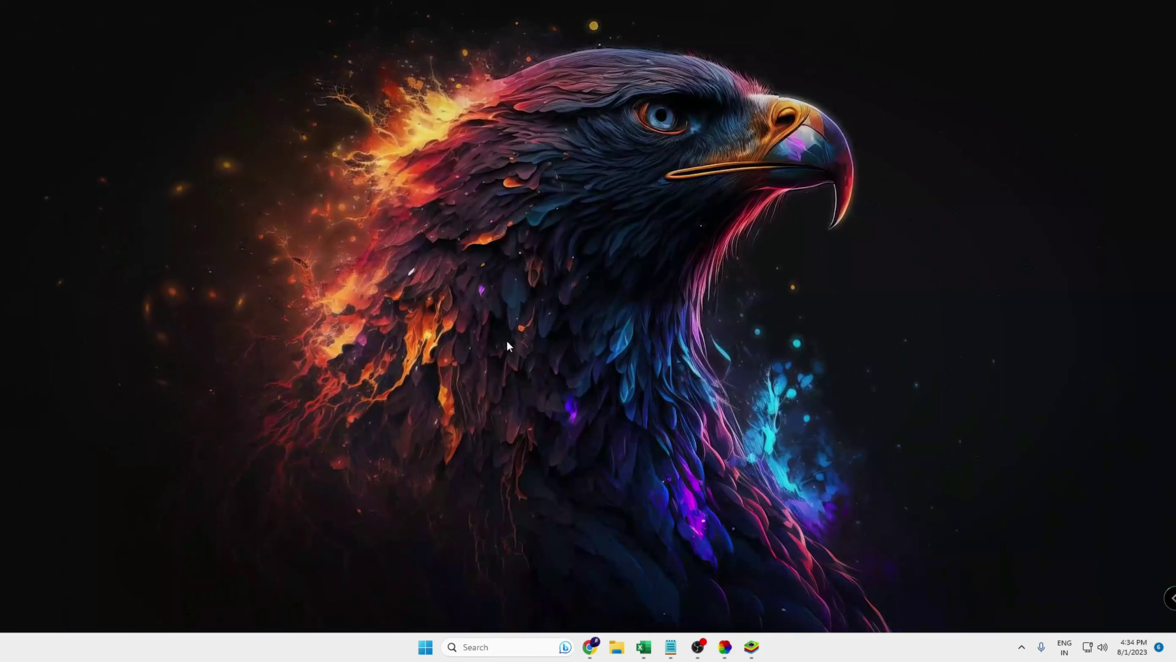
- Search Windows for "update", start a check for updates in Windows Update and minimize Settings
click(527, 648)
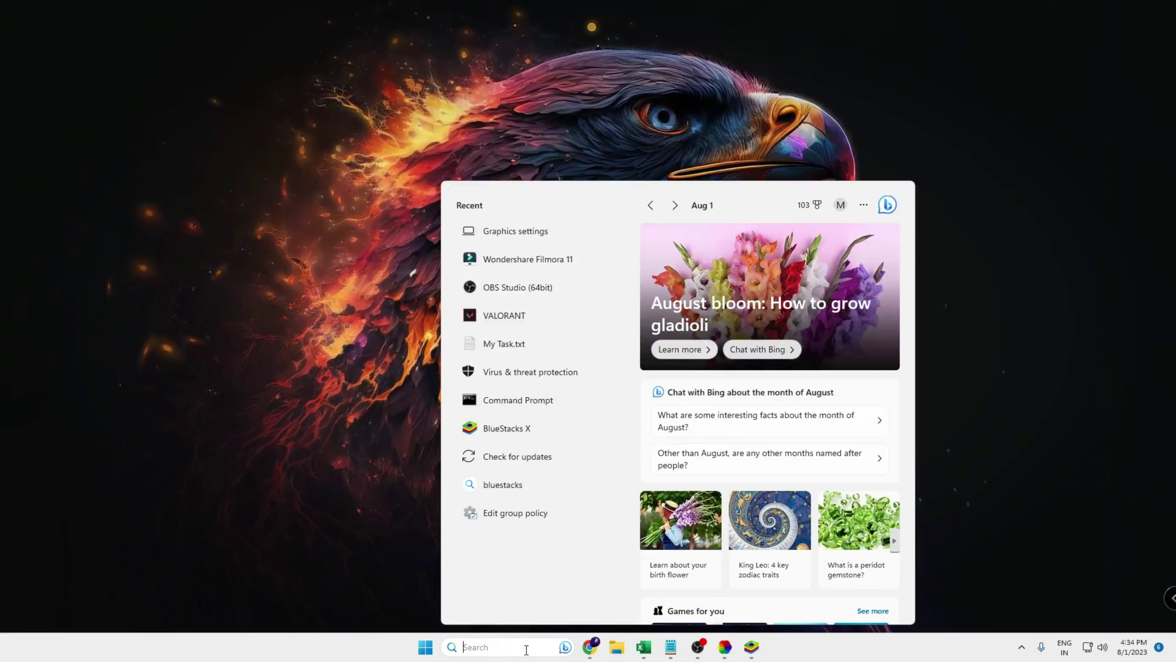
text(update)
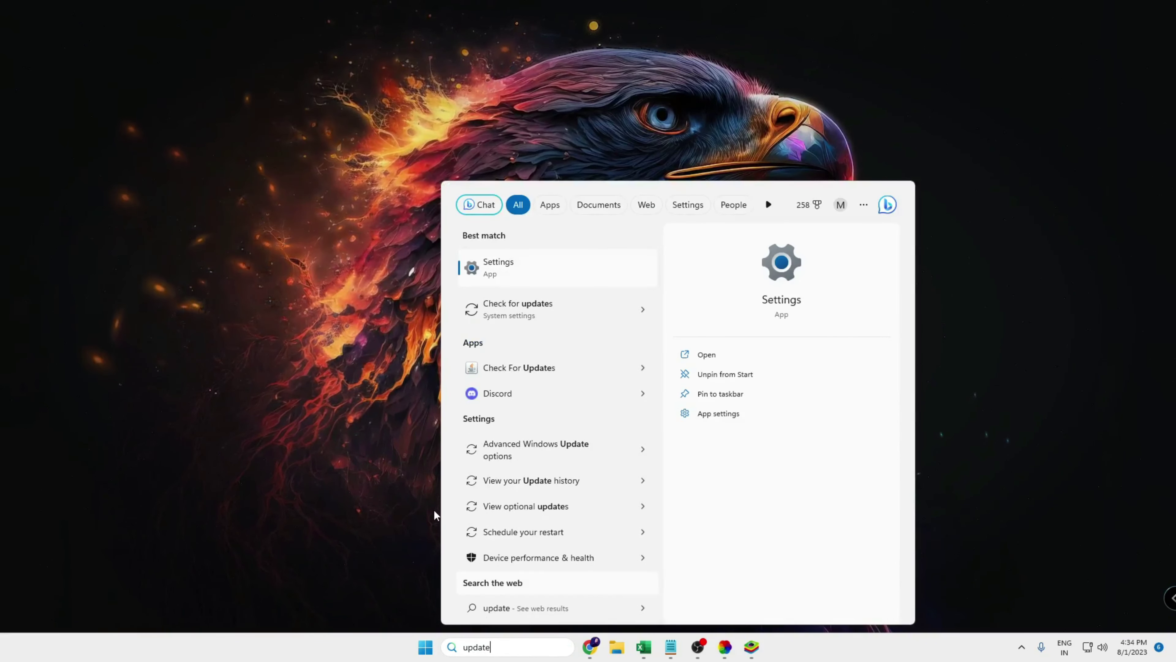
click(532, 315)
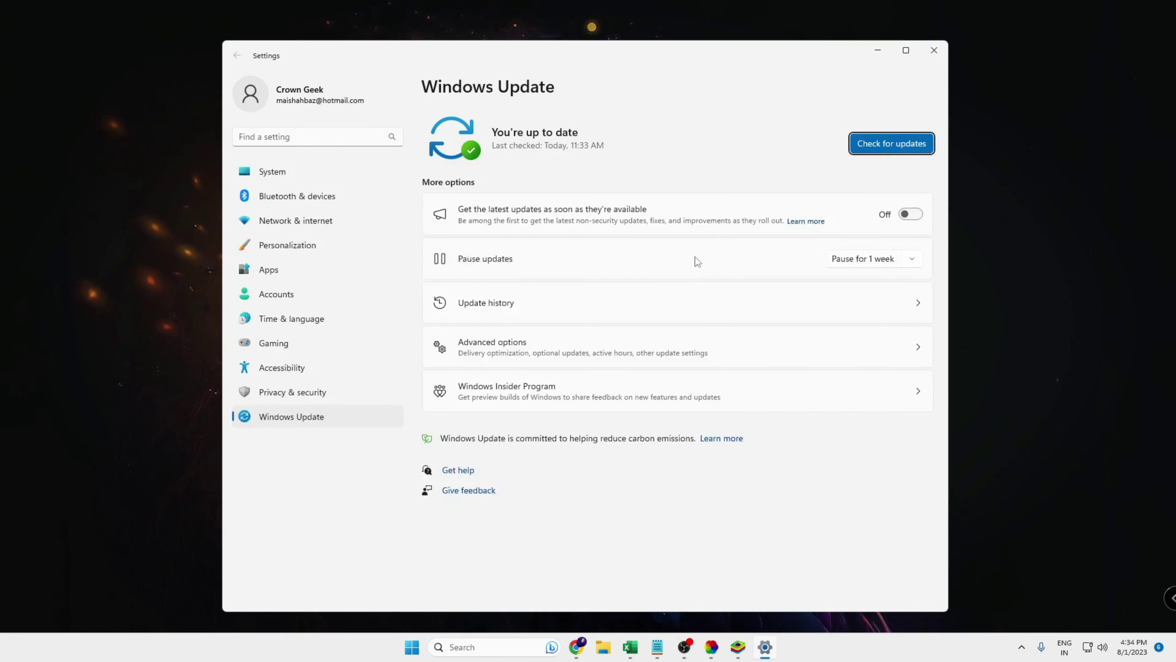
click(899, 146)
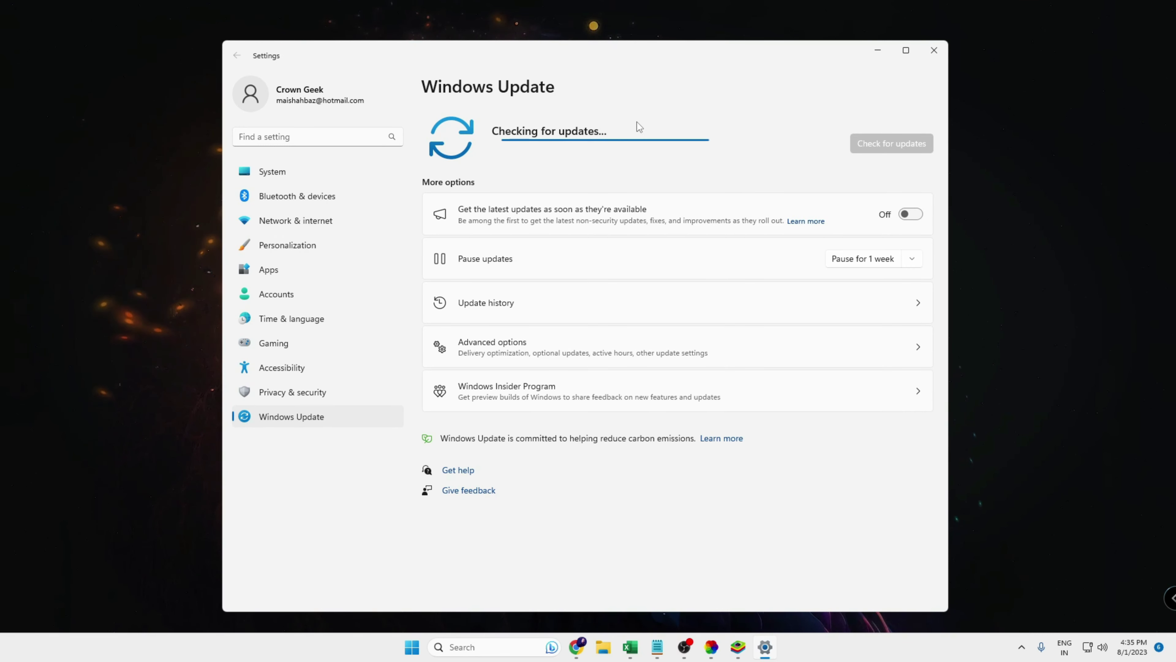
click(879, 51)
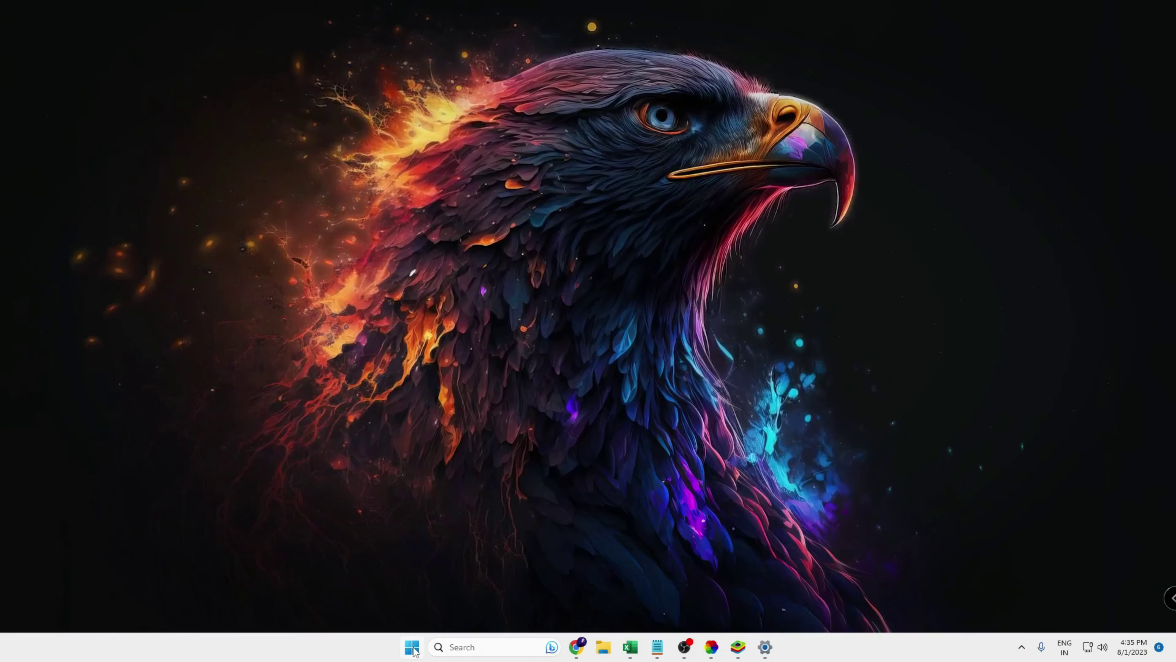
- Open Device Manager and expand the Display adapters category
right_click(412, 648)
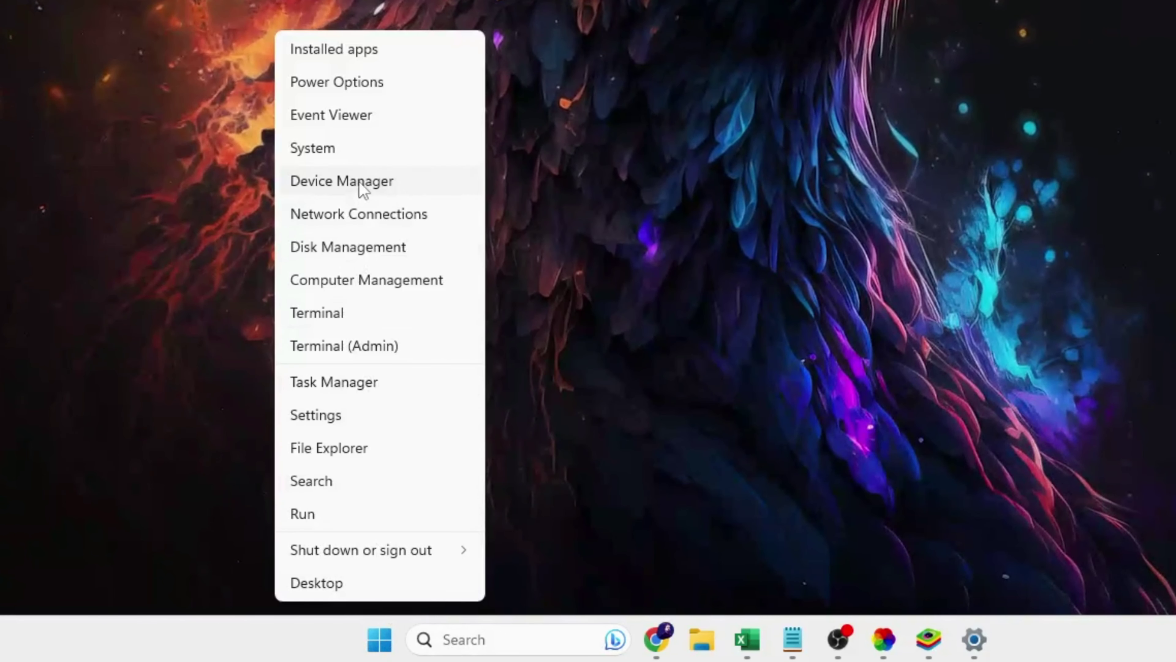
click(398, 377)
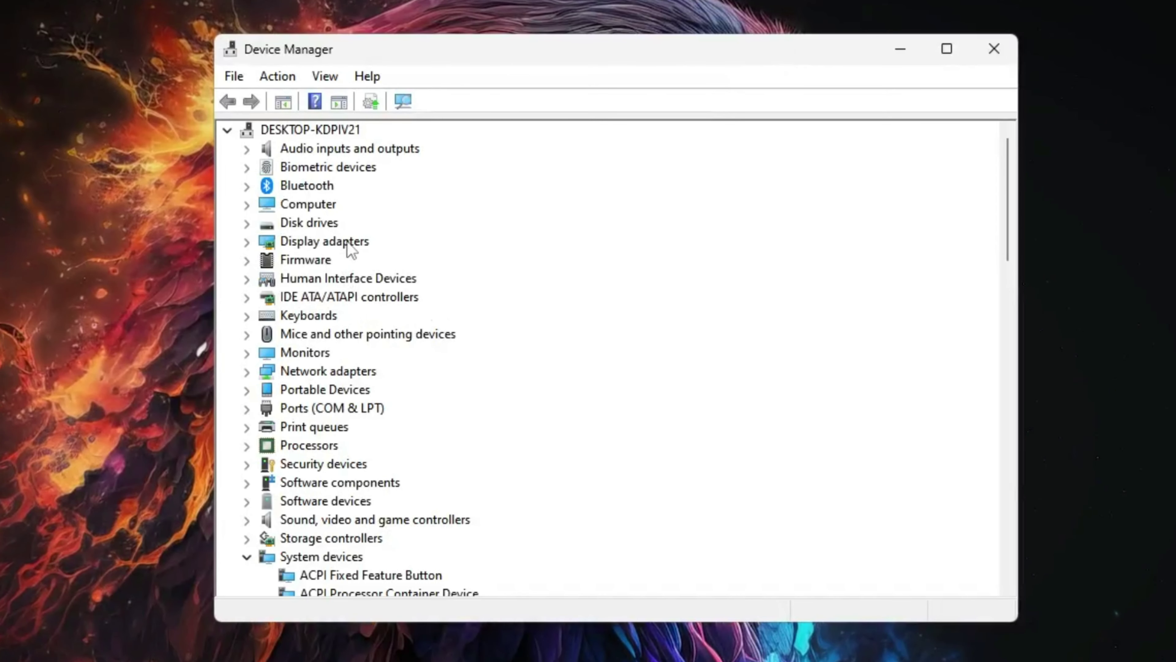
double_click(351, 246)
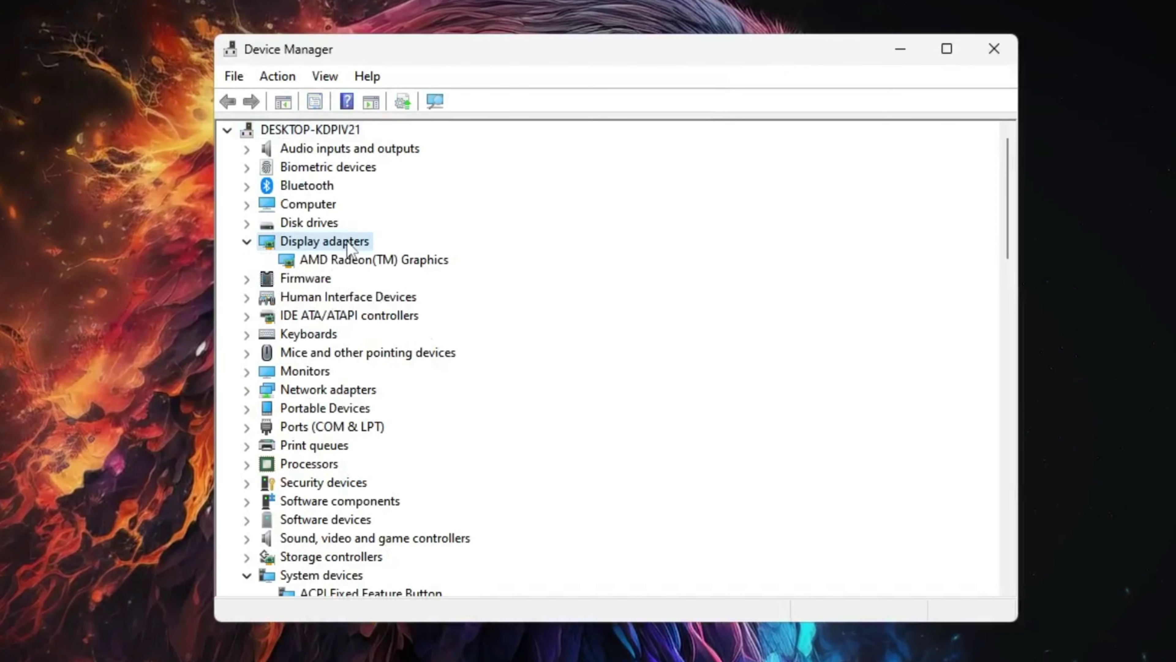
- Run an automatic driver update search for the AMD Radeon(TM) Graphics adapter and close Device Manager
click(348, 260)
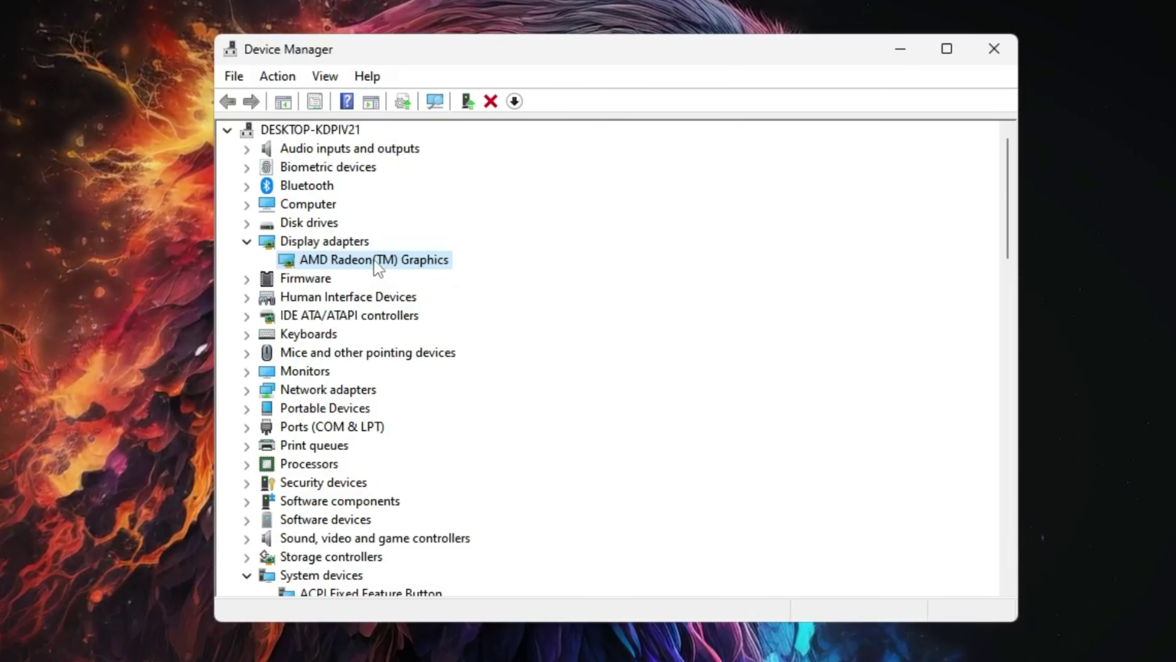
right_click(370, 264)
click(414, 274)
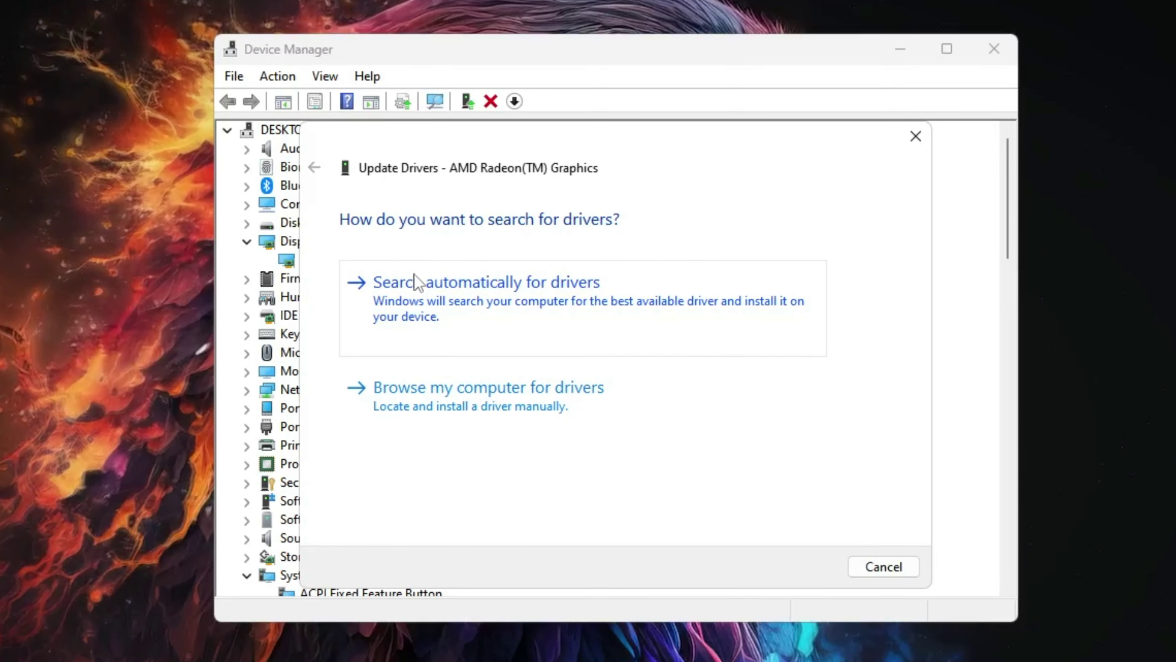
click(463, 308)
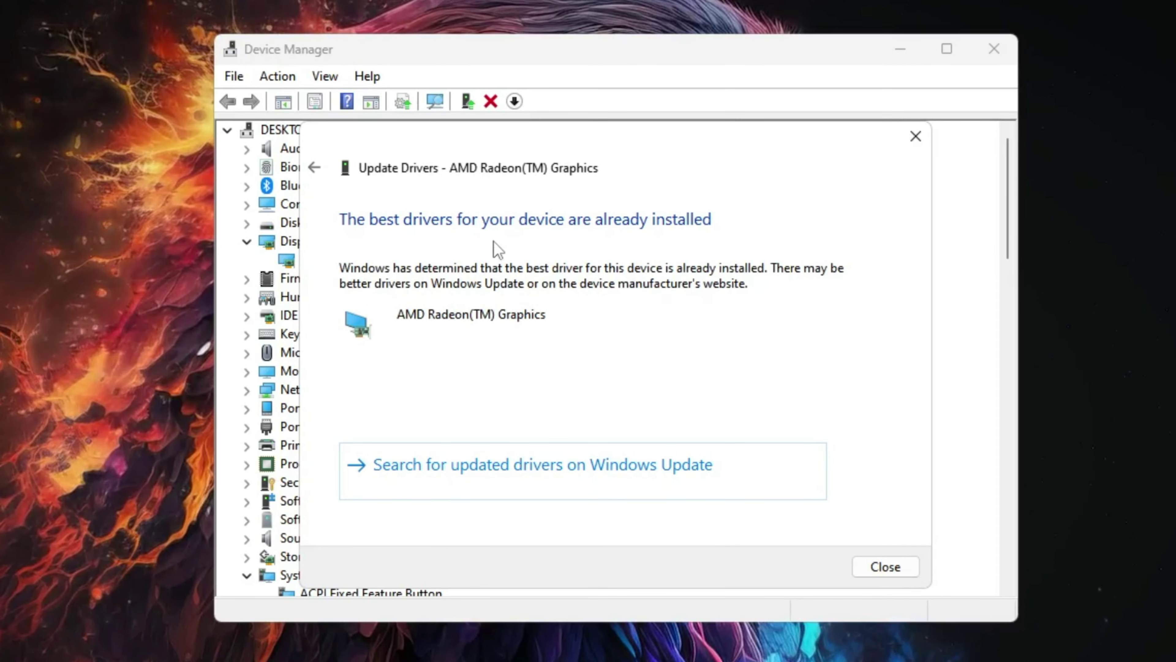
click(891, 566)
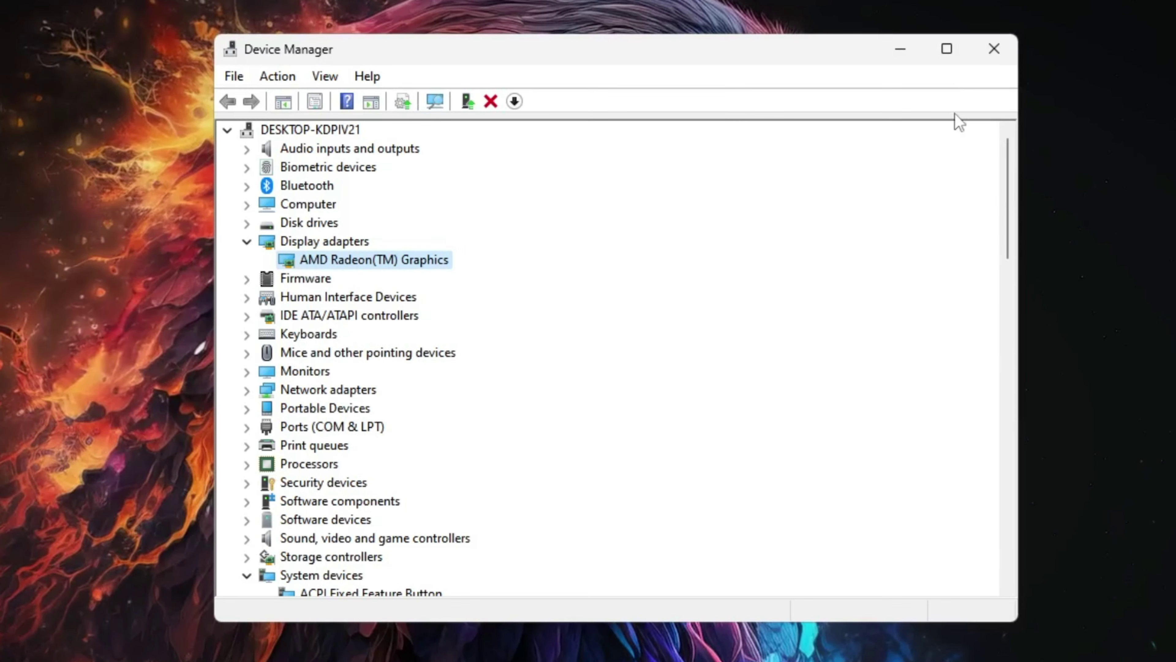
click(993, 48)
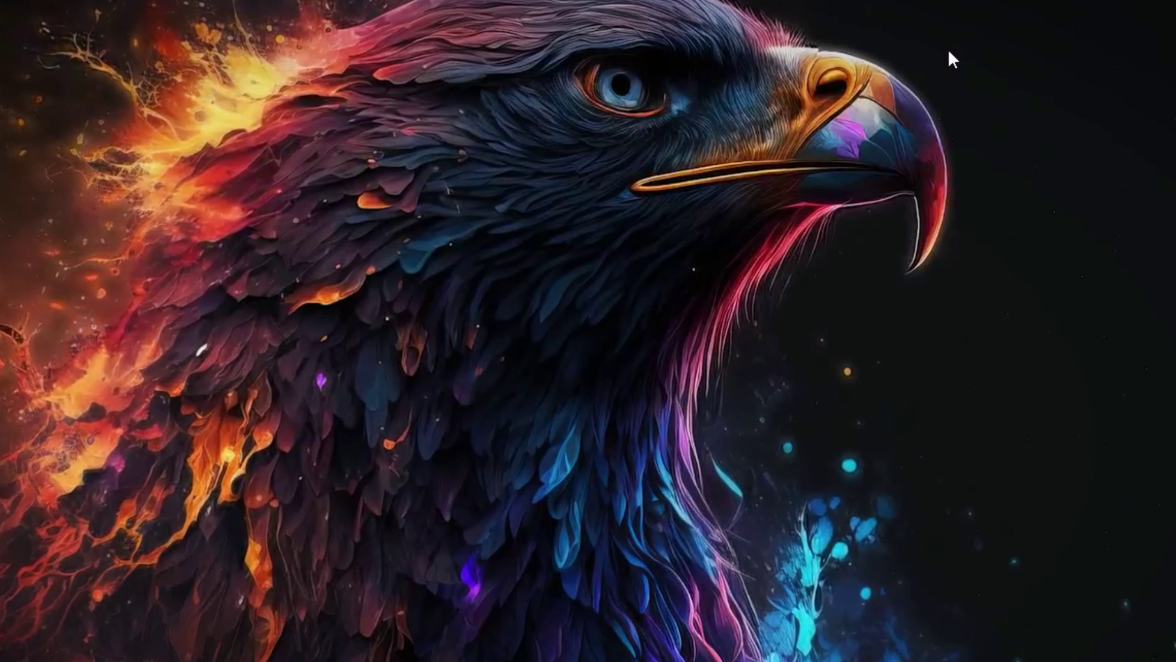